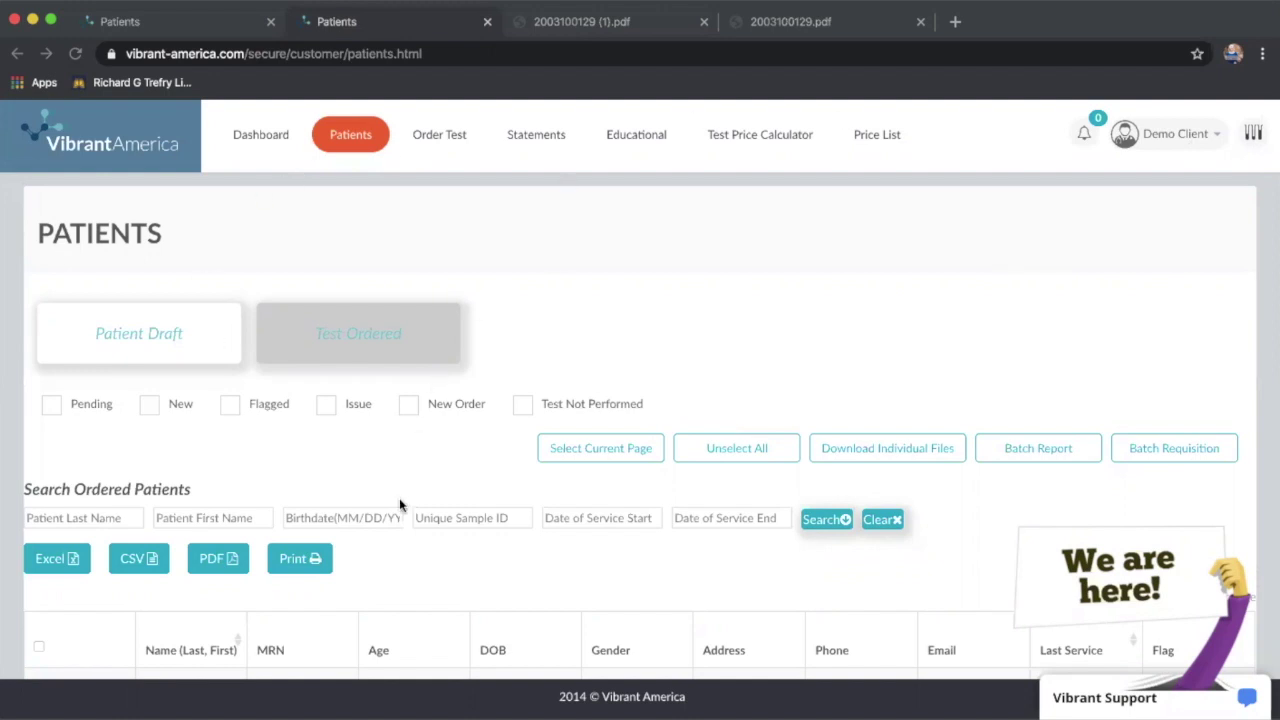
# - Open the Account Settings page from the Demo Client menu
pyautogui.scroll(-3, 515, 563)
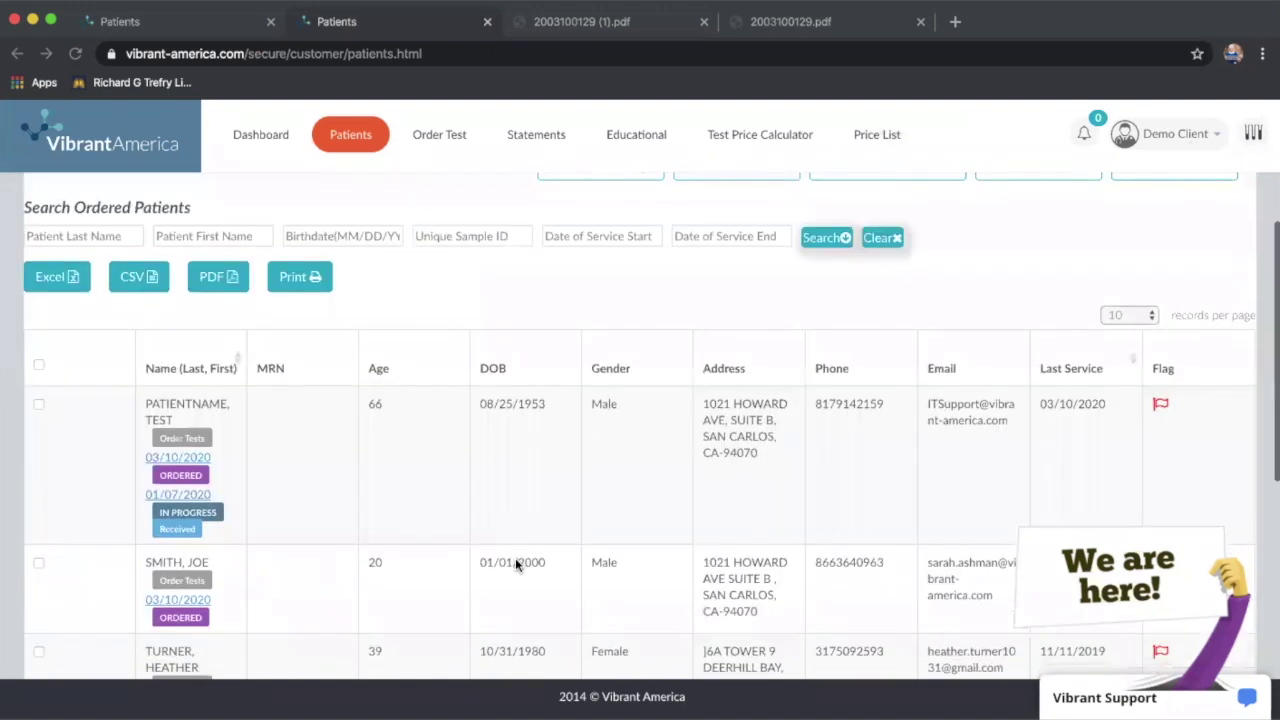
pyautogui.scroll(3, 515, 563)
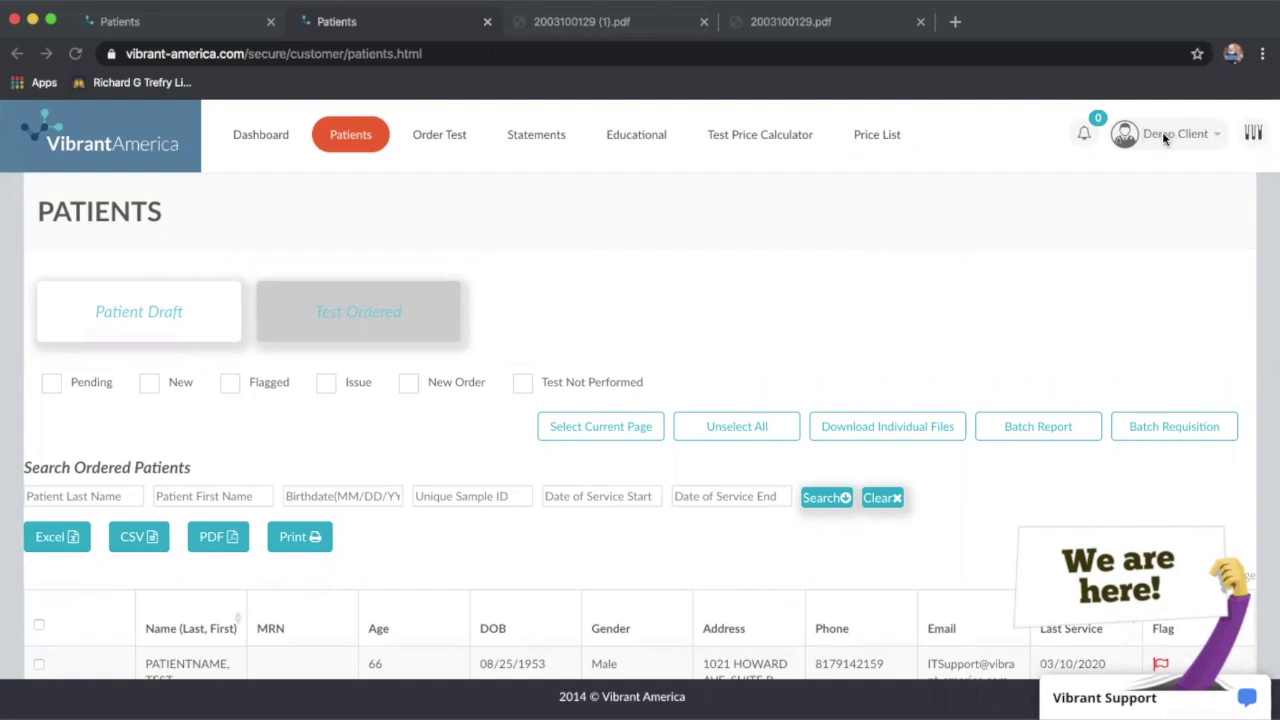
pyautogui.click(1217, 134)
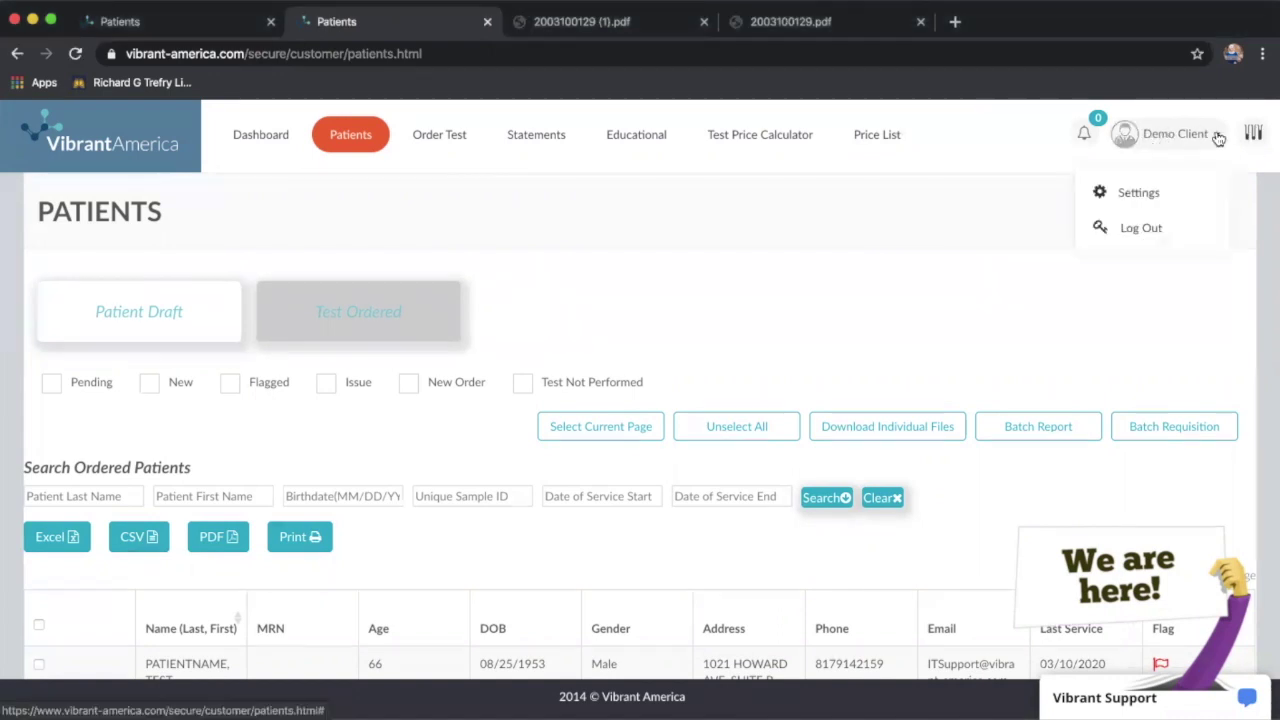
pyautogui.click(1131, 194)
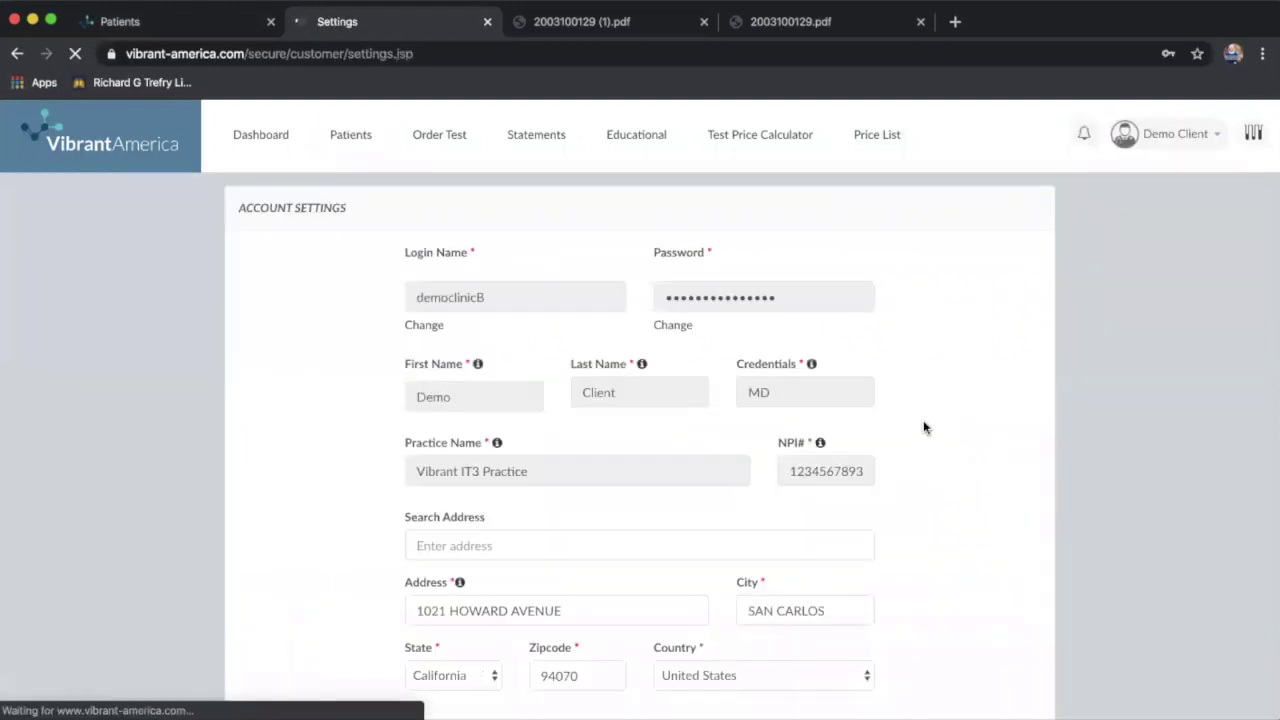
# - Review the practice address, phone, fax, website, email and billing options on the form
pyautogui.scroll(-6, 924, 425)
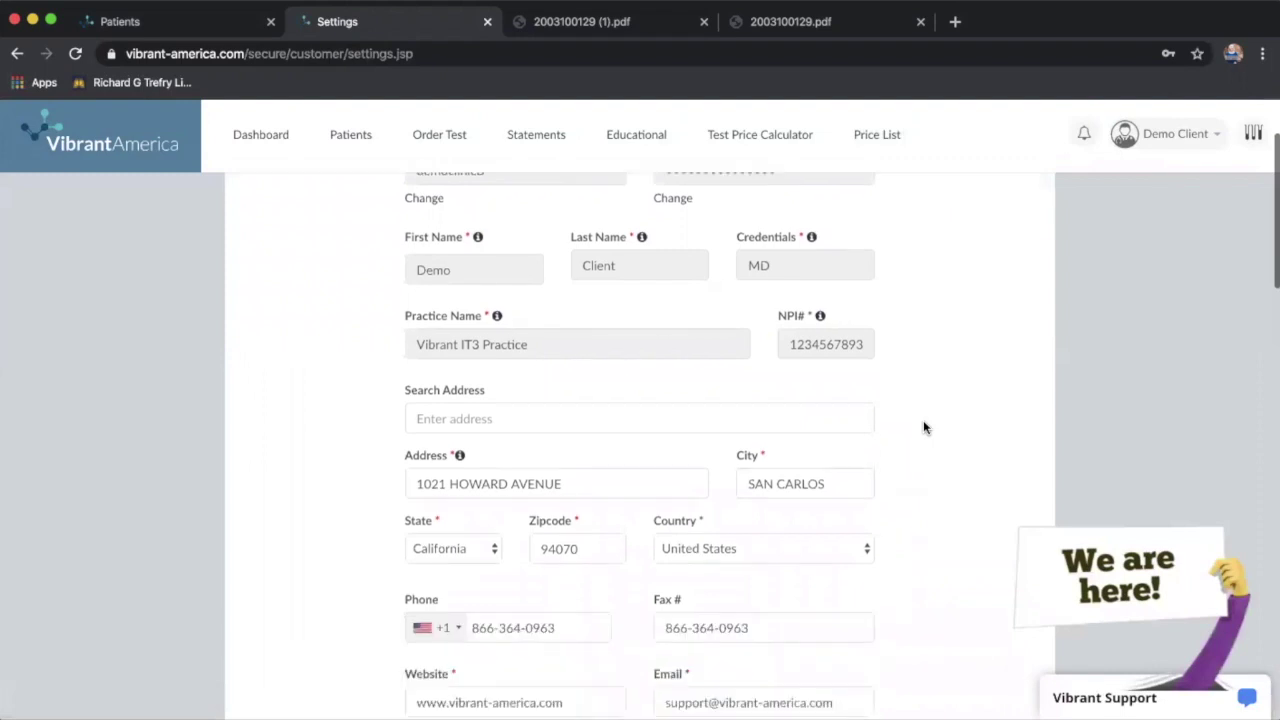
pyautogui.scroll(6, 923, 427)
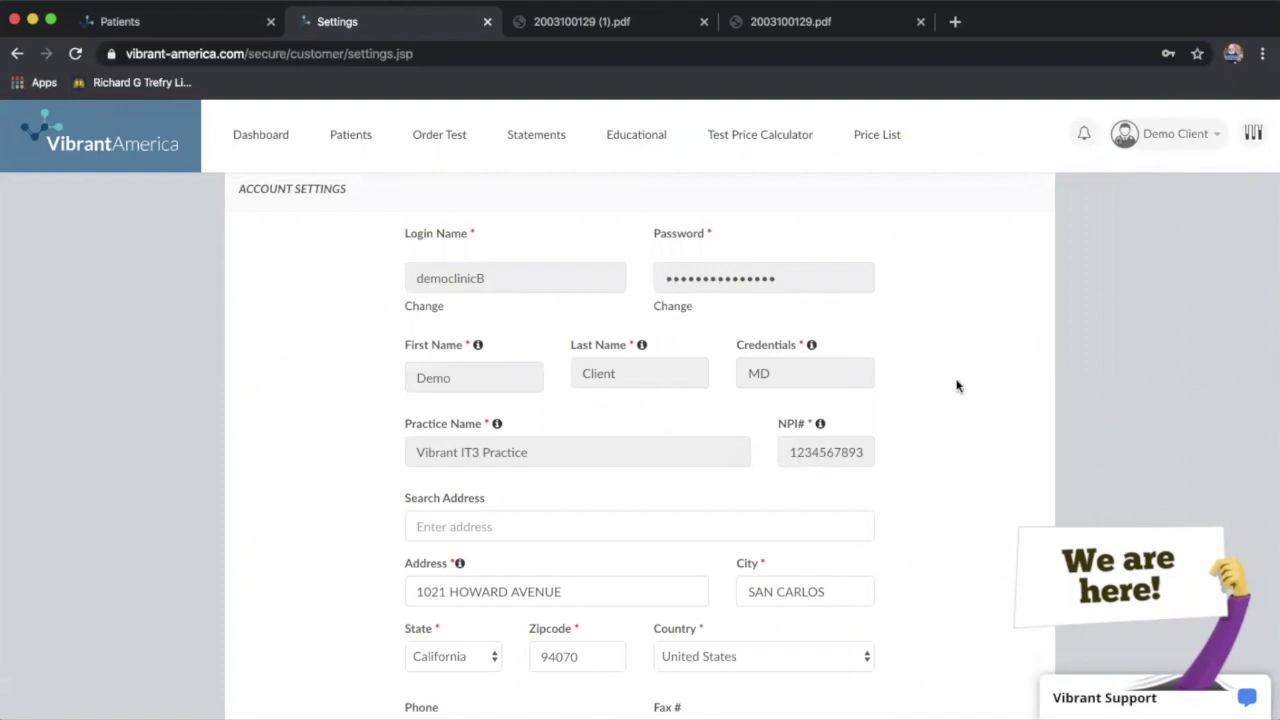
pyautogui.scroll(1, 957, 383)
pyautogui.scroll(-2, 939, 461)
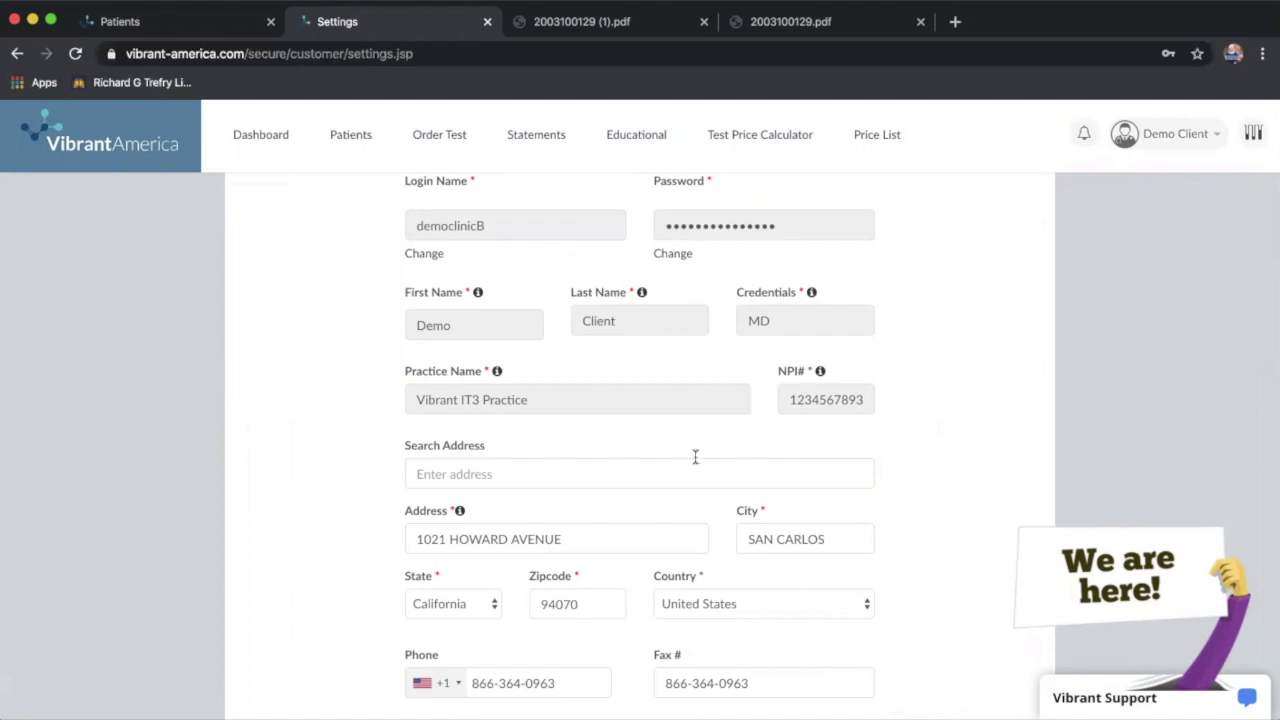
pyautogui.scroll(-4, 871, 457)
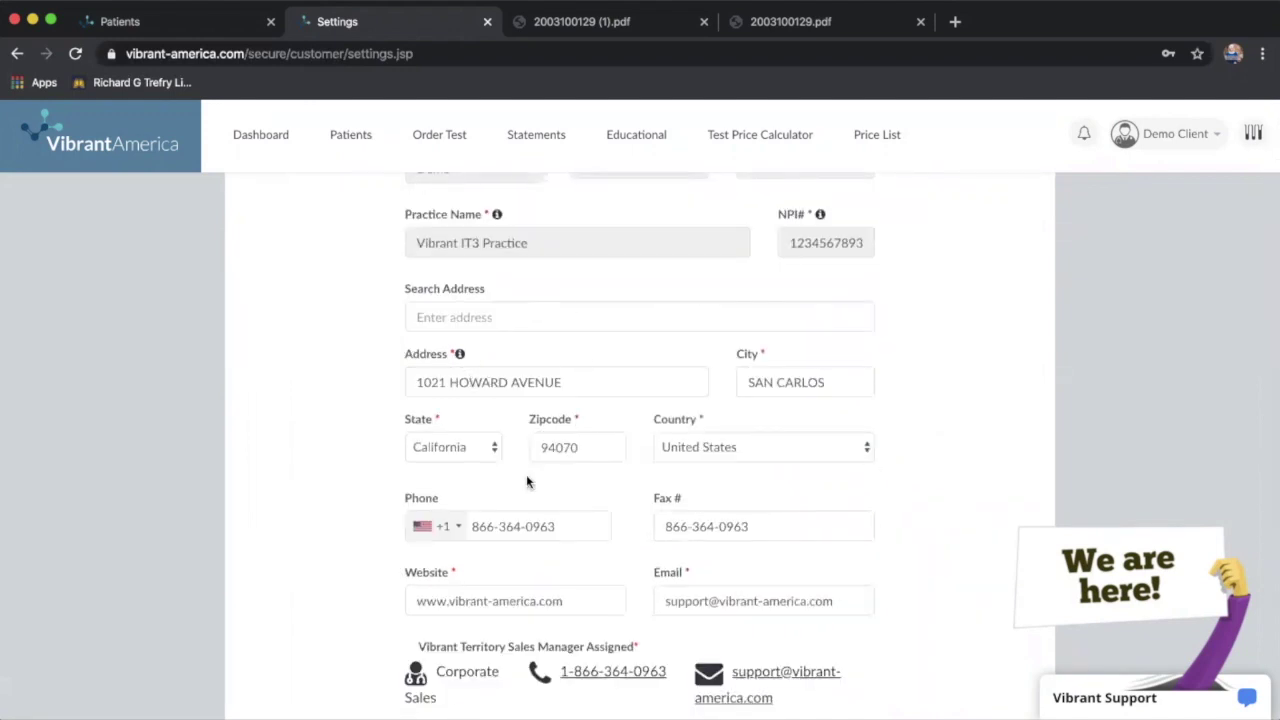
pyautogui.scroll(-4, 526, 474)
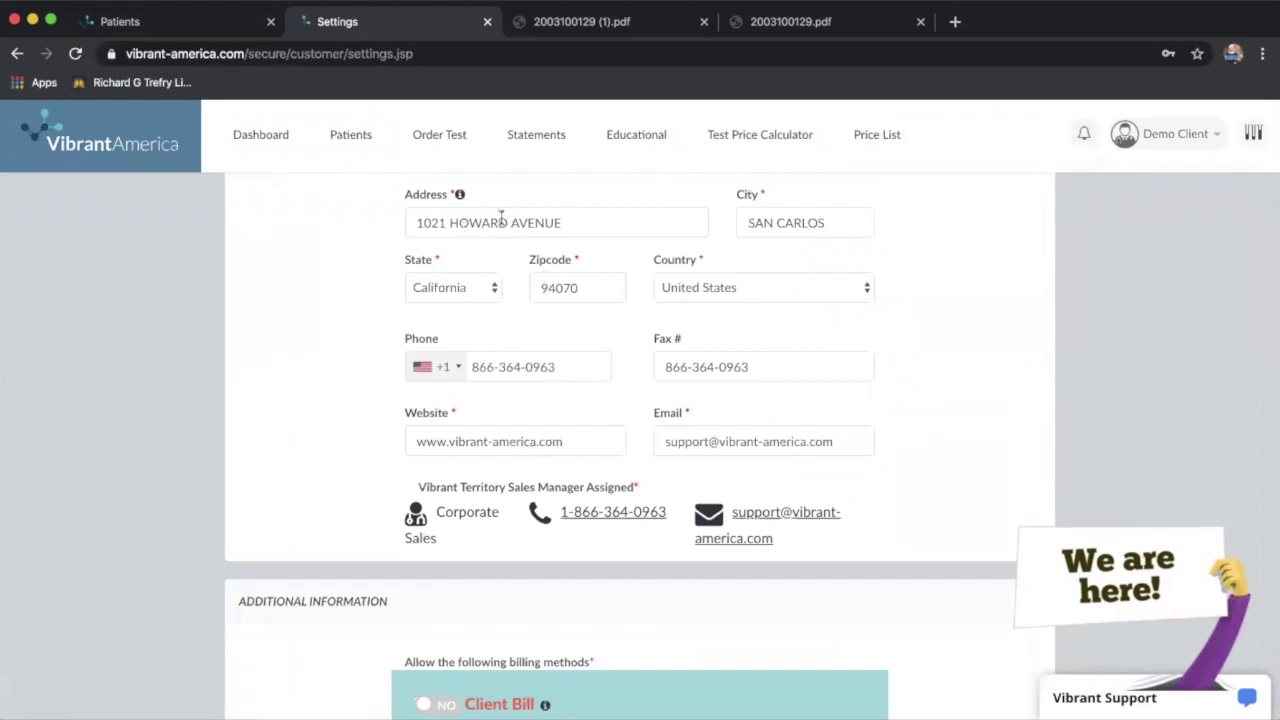
pyautogui.scroll(4, 544, 310)
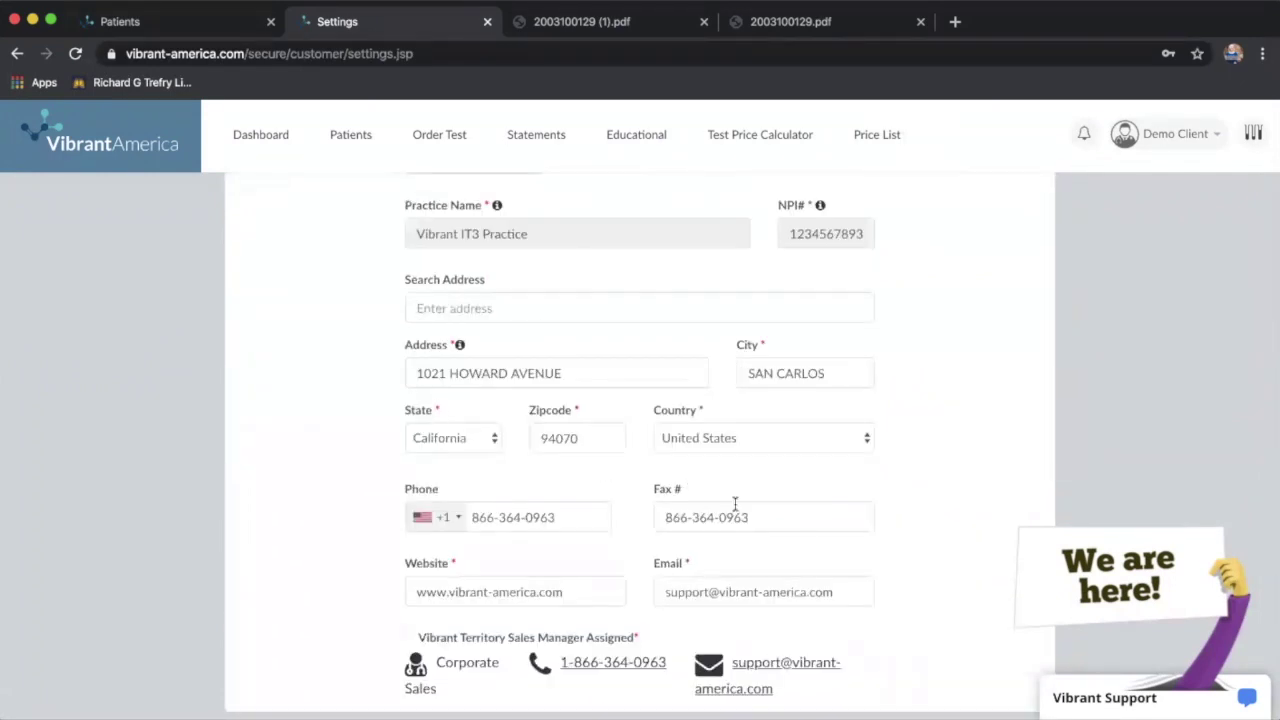
pyautogui.scroll(-4, 735, 503)
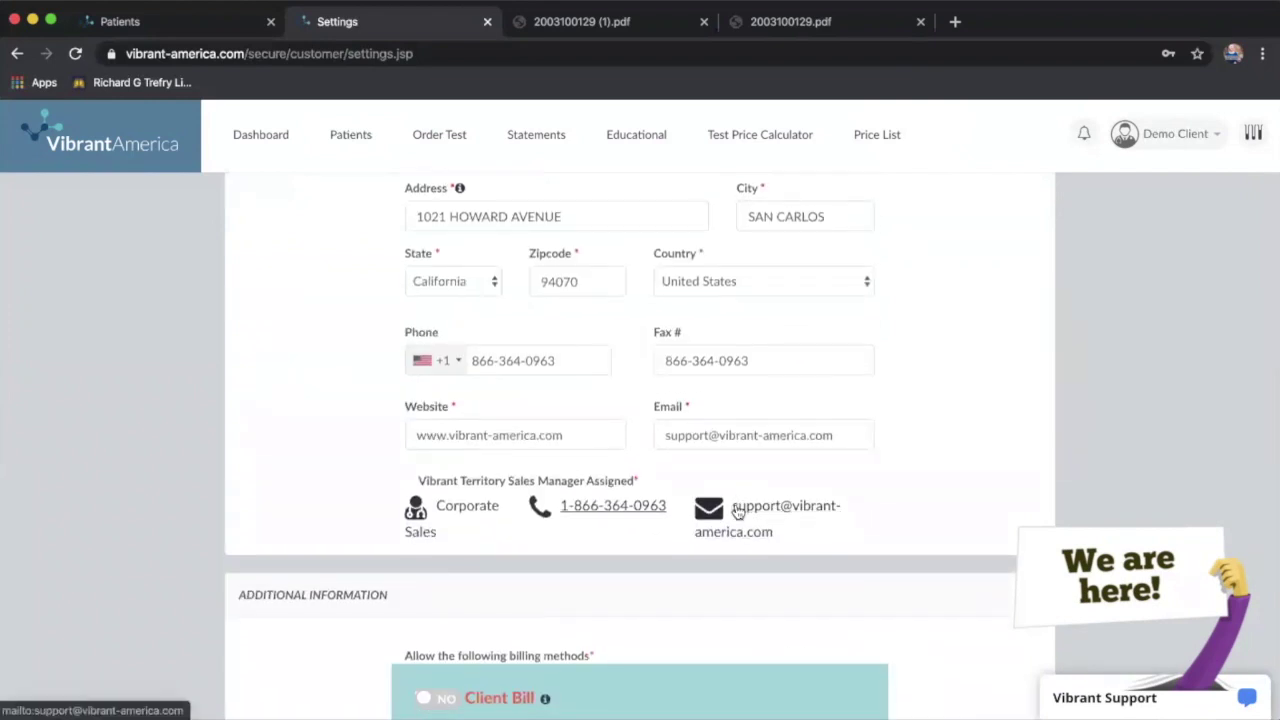
pyautogui.scroll(-5, 540, 508)
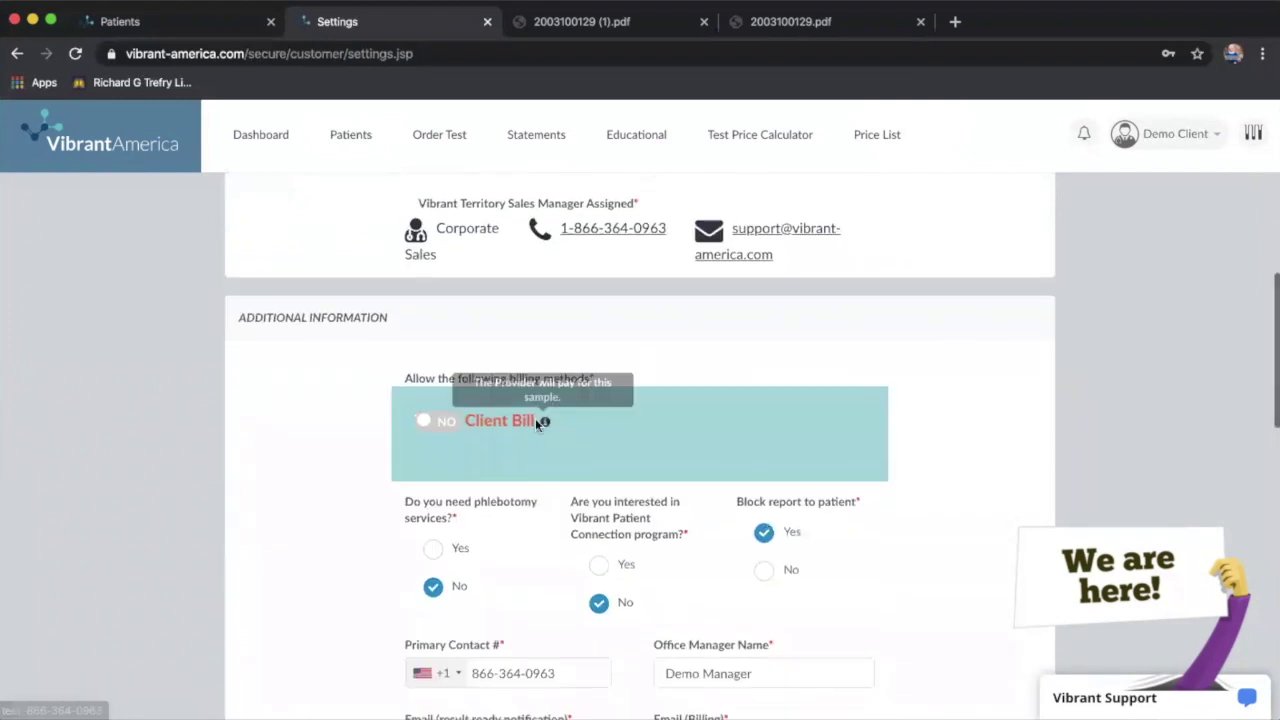
# - Turn on Client Bill to reveal the card number, MM/YY and CVC fields, then switch it off
pyautogui.moveTo(544, 421)
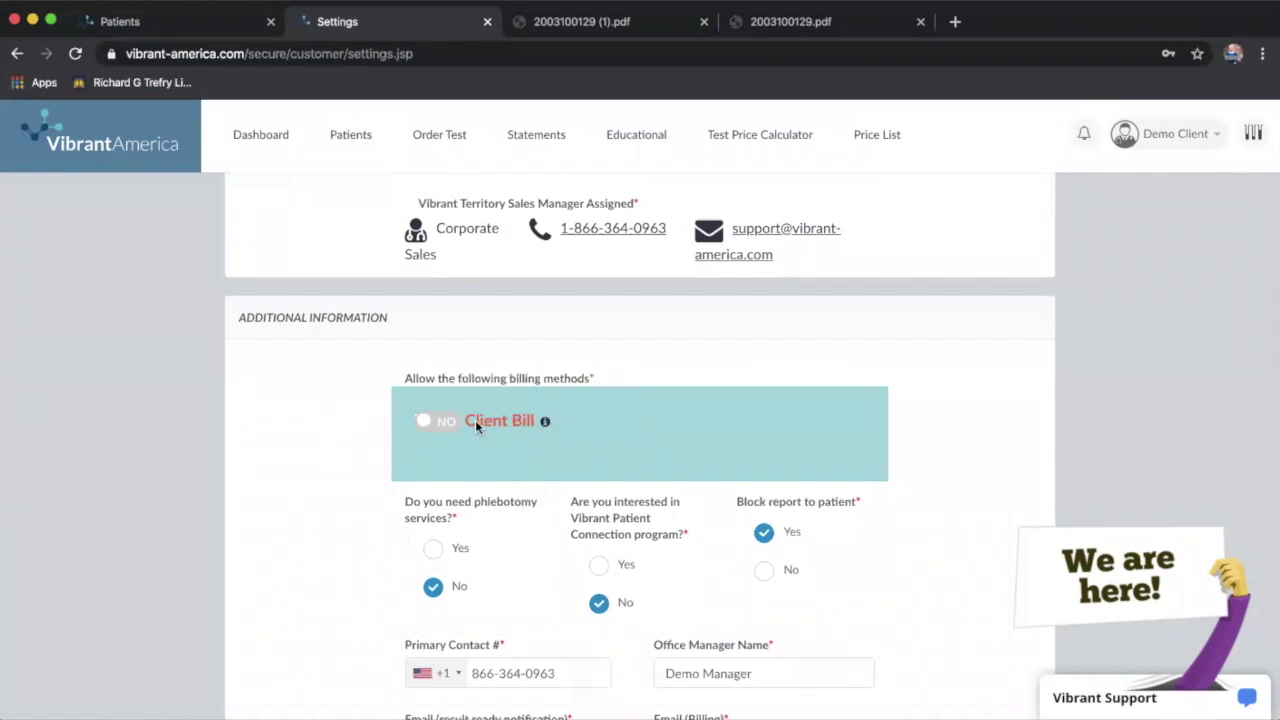
pyautogui.click(438, 424)
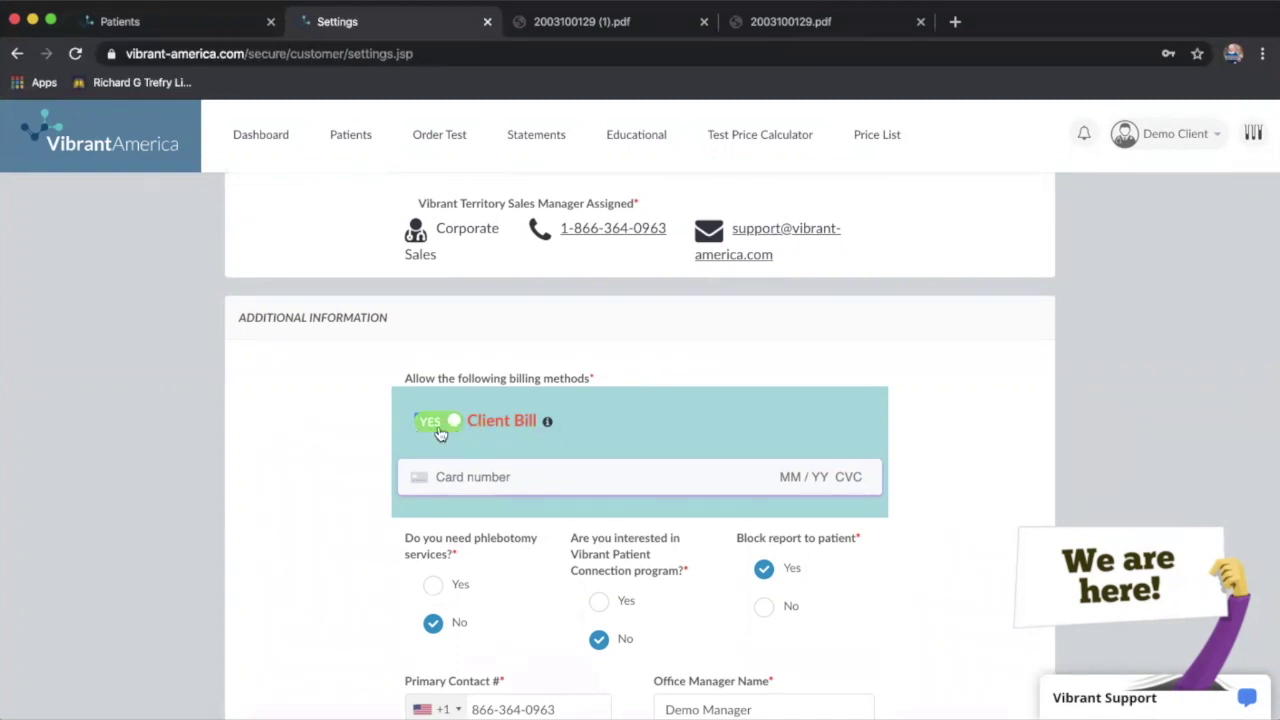
pyautogui.click(445, 422)
pyautogui.click(449, 424)
pyautogui.click(446, 477)
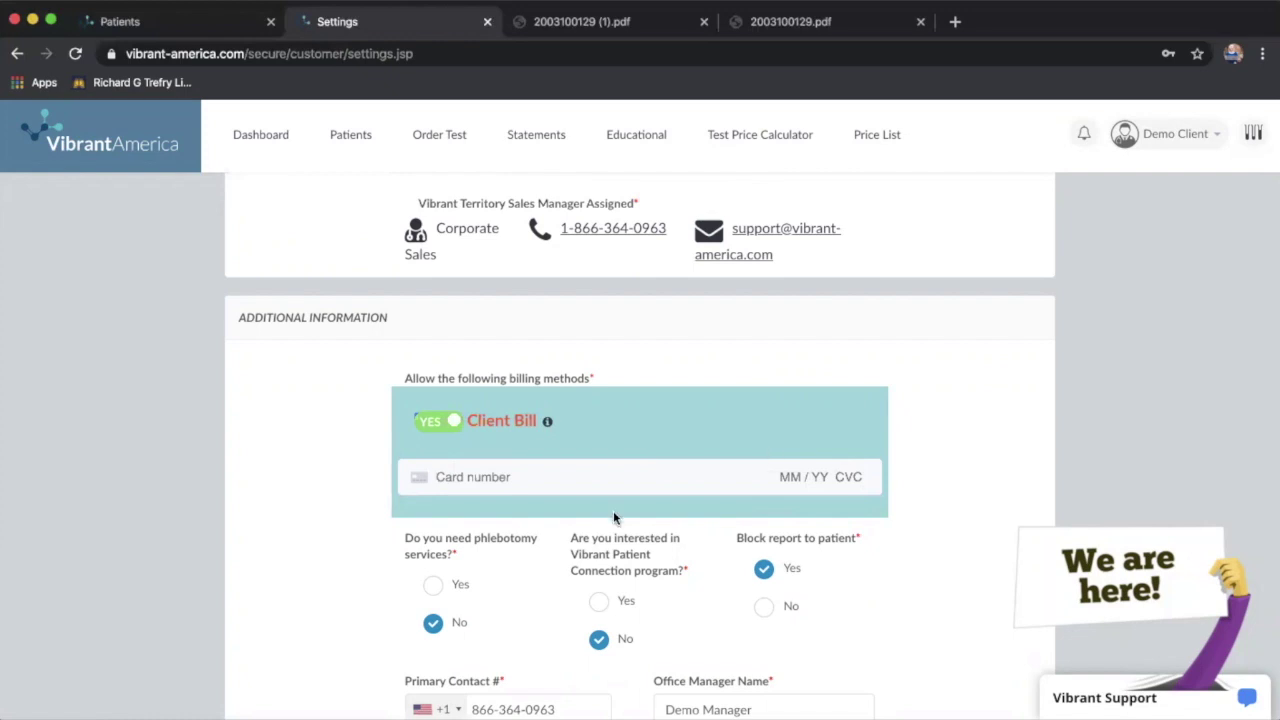
pyautogui.scroll(-3, 613, 510)
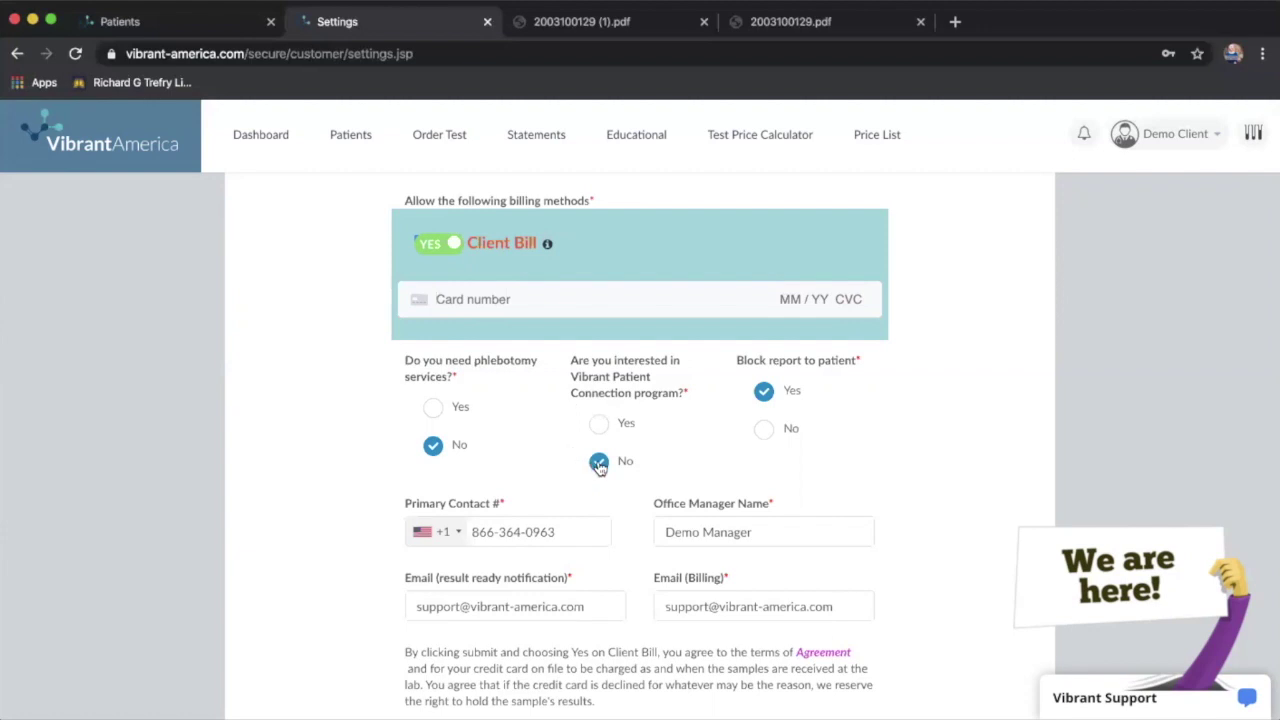
# - Answer Yes to the Patient Connection program, then change it back to No
pyautogui.click(599, 427)
pyautogui.click(599, 461)
pyautogui.scroll(-2, 835, 450)
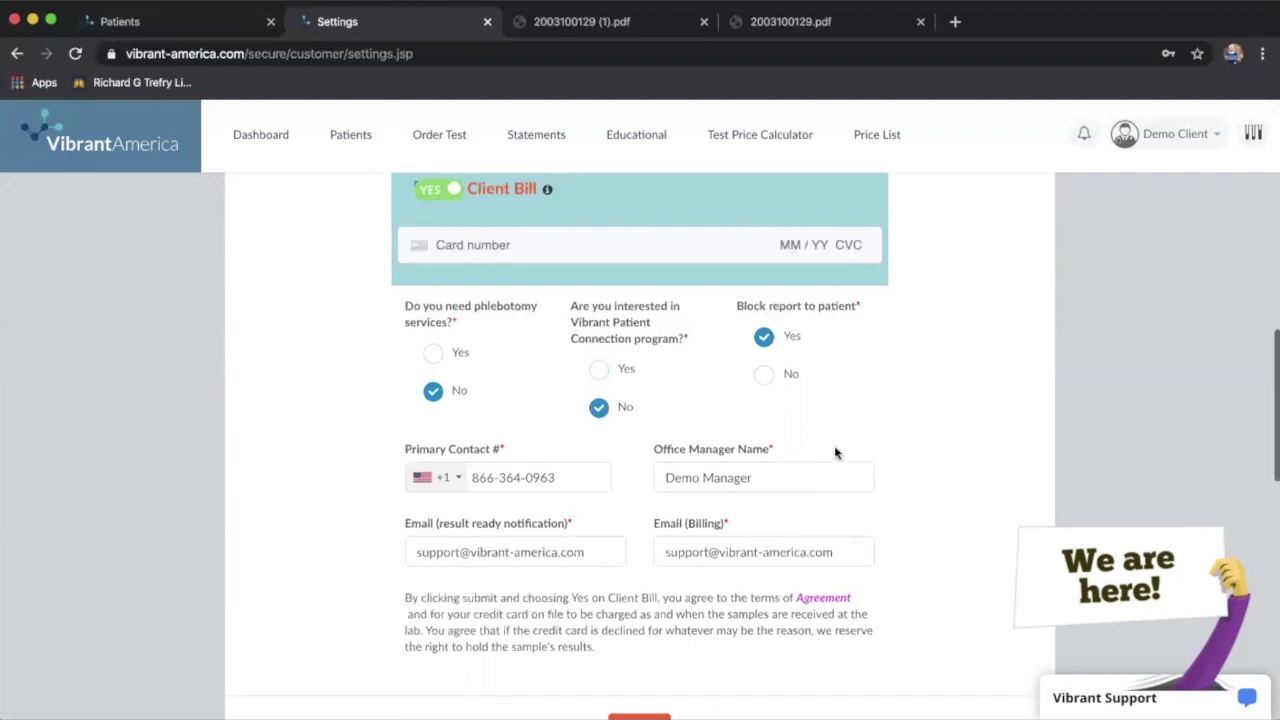
# - Fill in the office manager name and primary contact number so the number validates
pyautogui.rightClick(835, 453)
pyautogui.press('Escape')
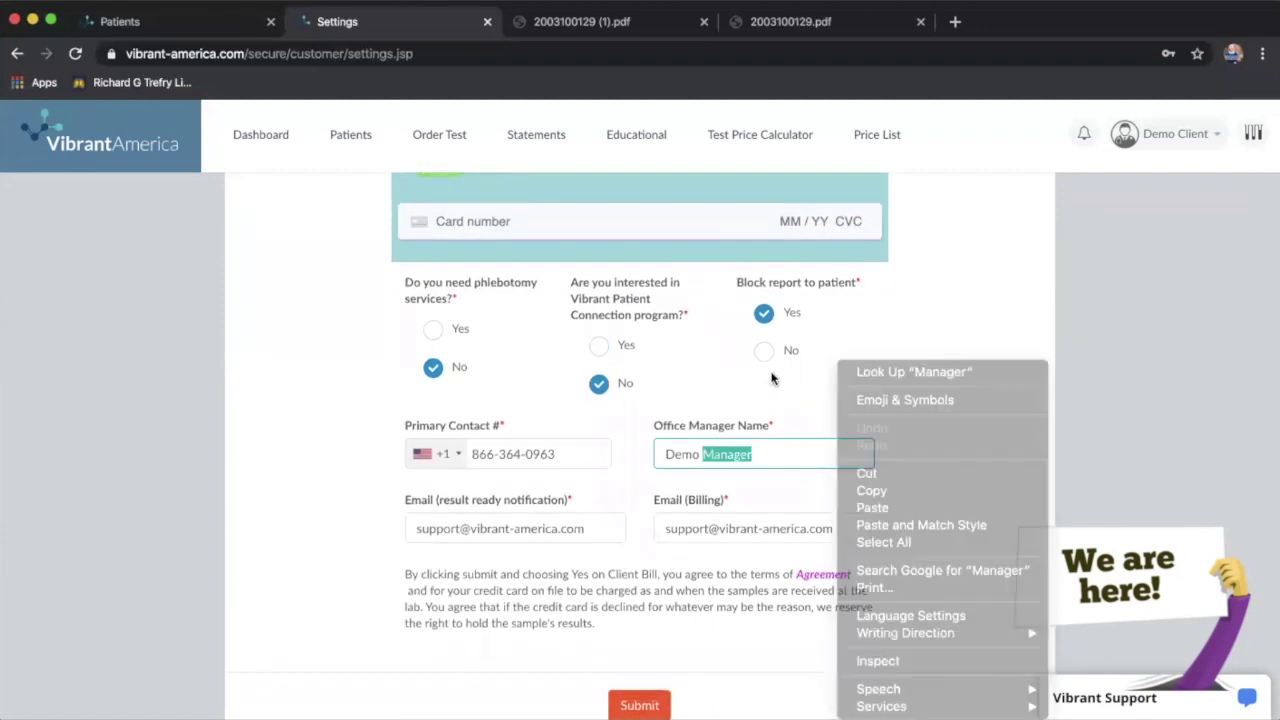
pyautogui.click(843, 333)
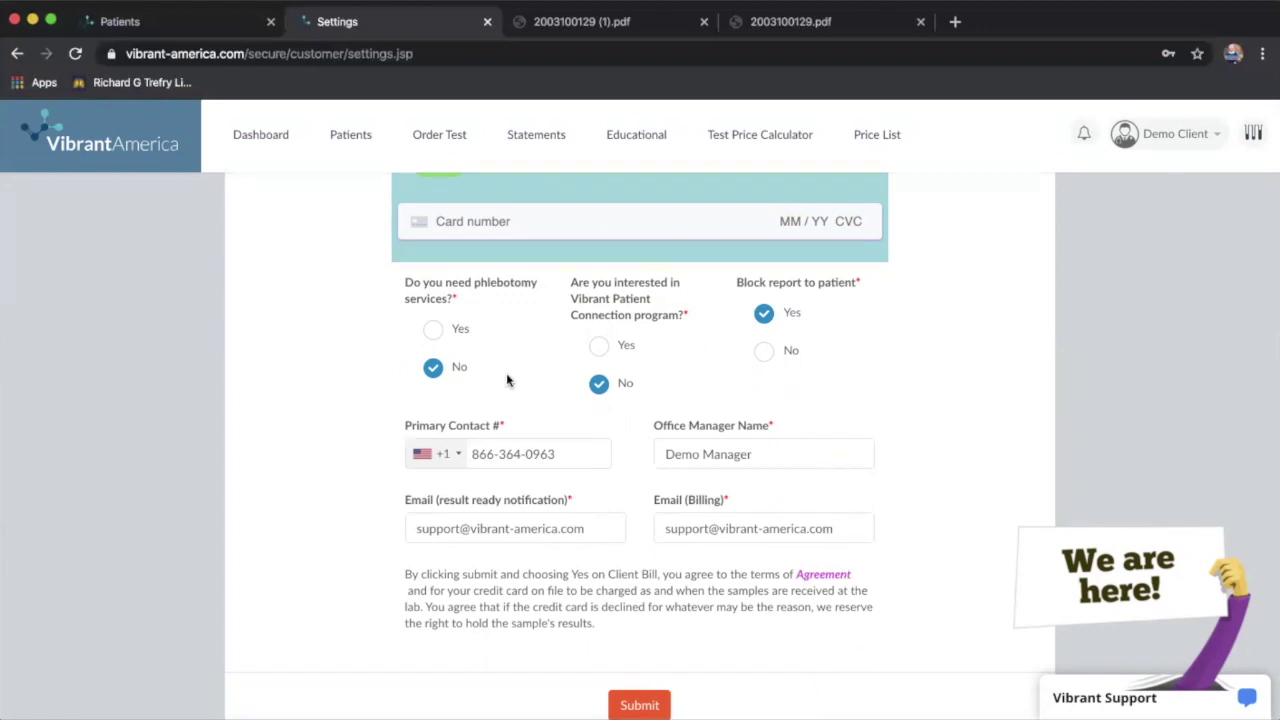
pyautogui.click(775, 456)
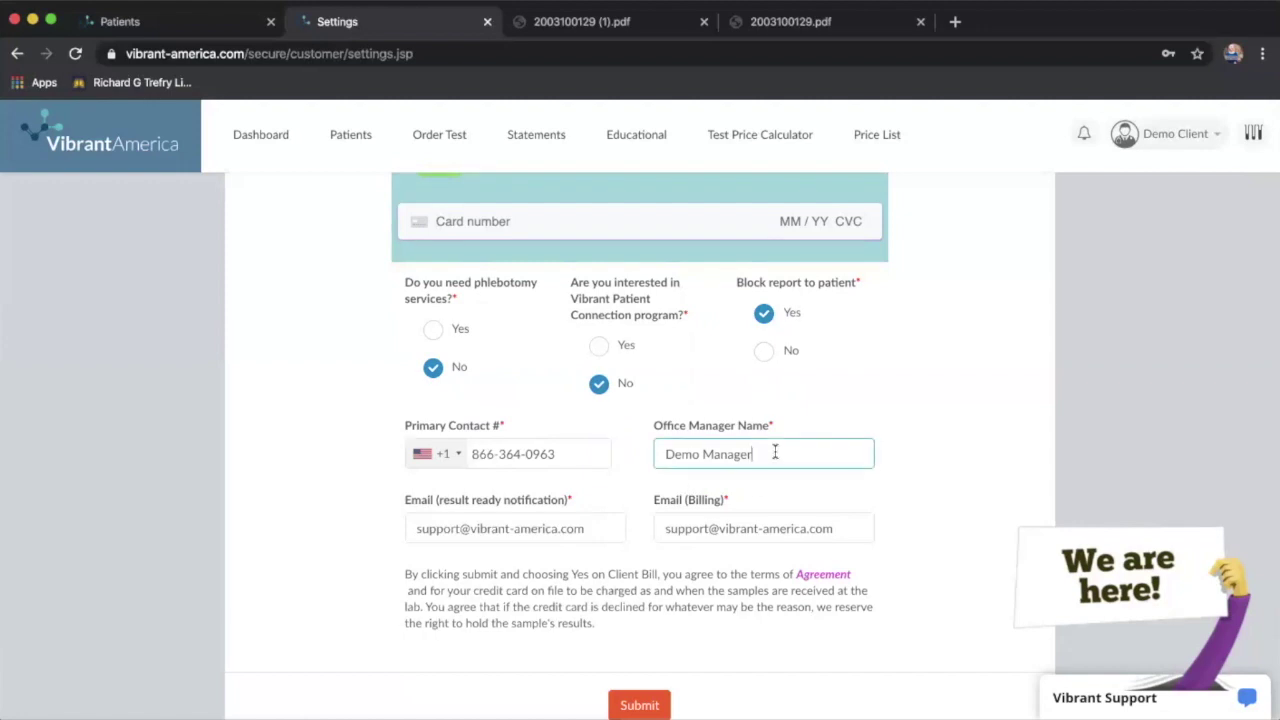
pyautogui.click(568, 450)
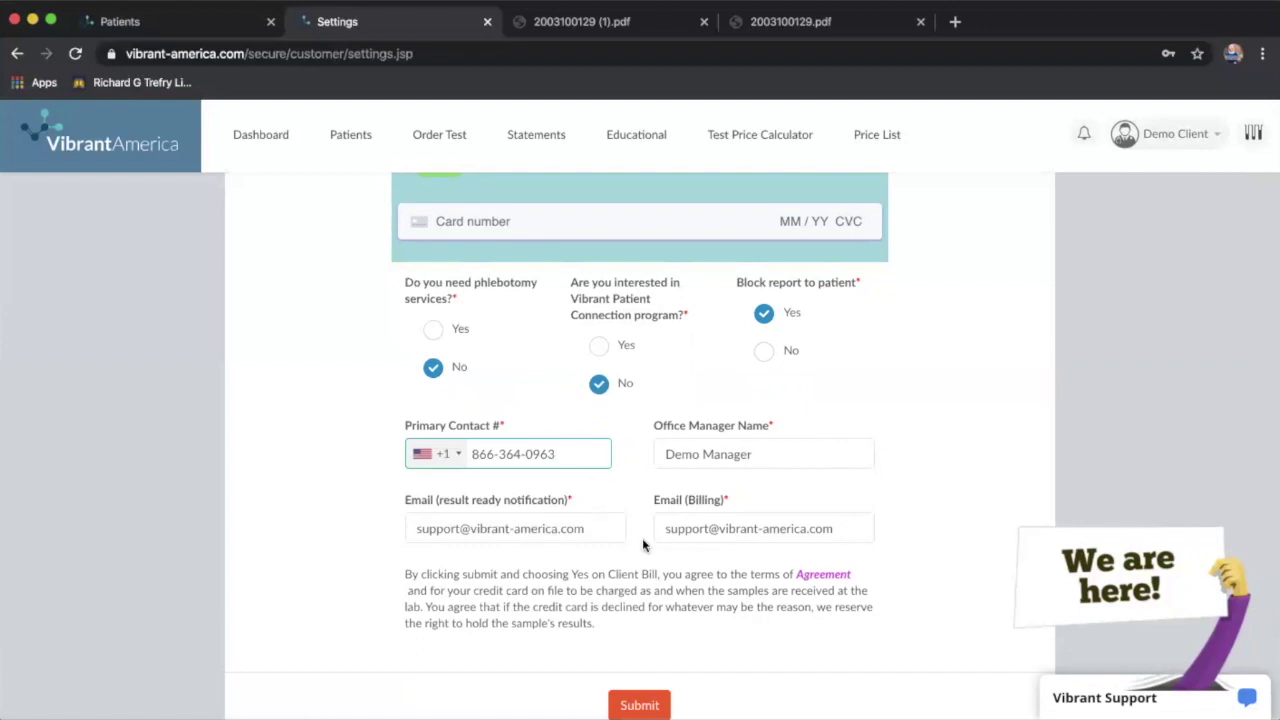
pyautogui.scroll(-1, 667, 552)
pyautogui.scroll(-2, 667, 552)
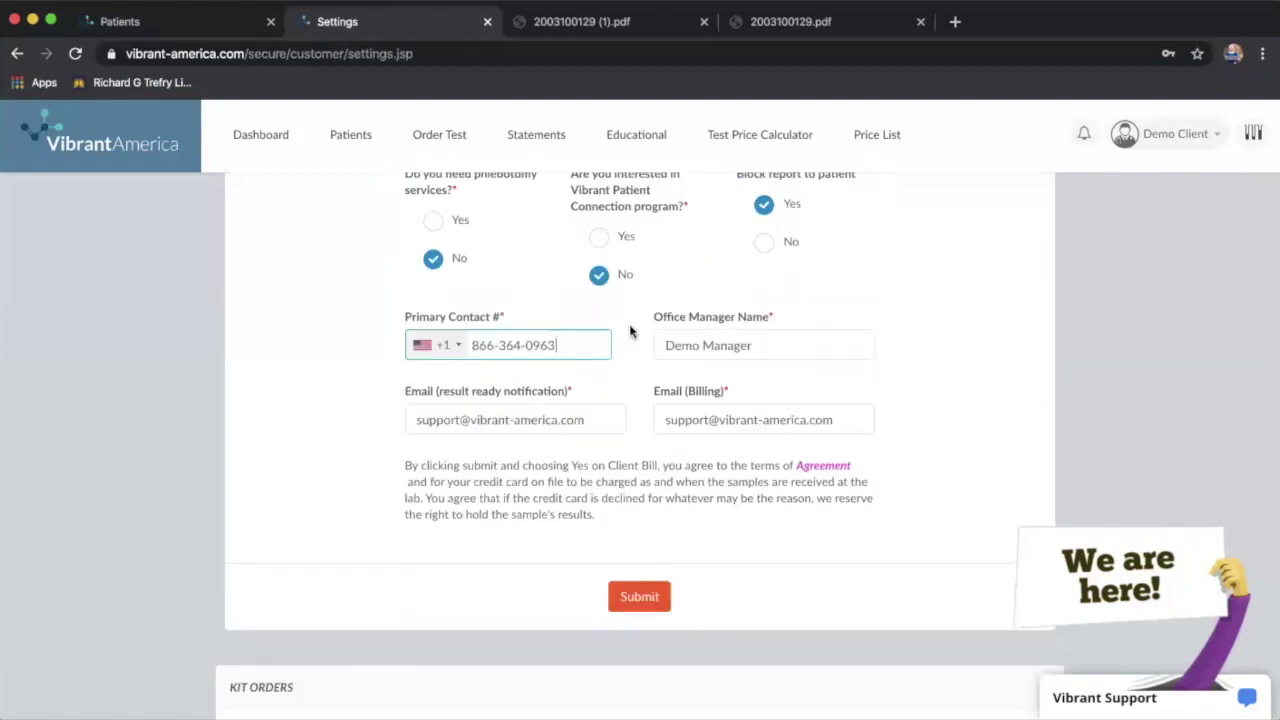
pyautogui.click(638, 416)
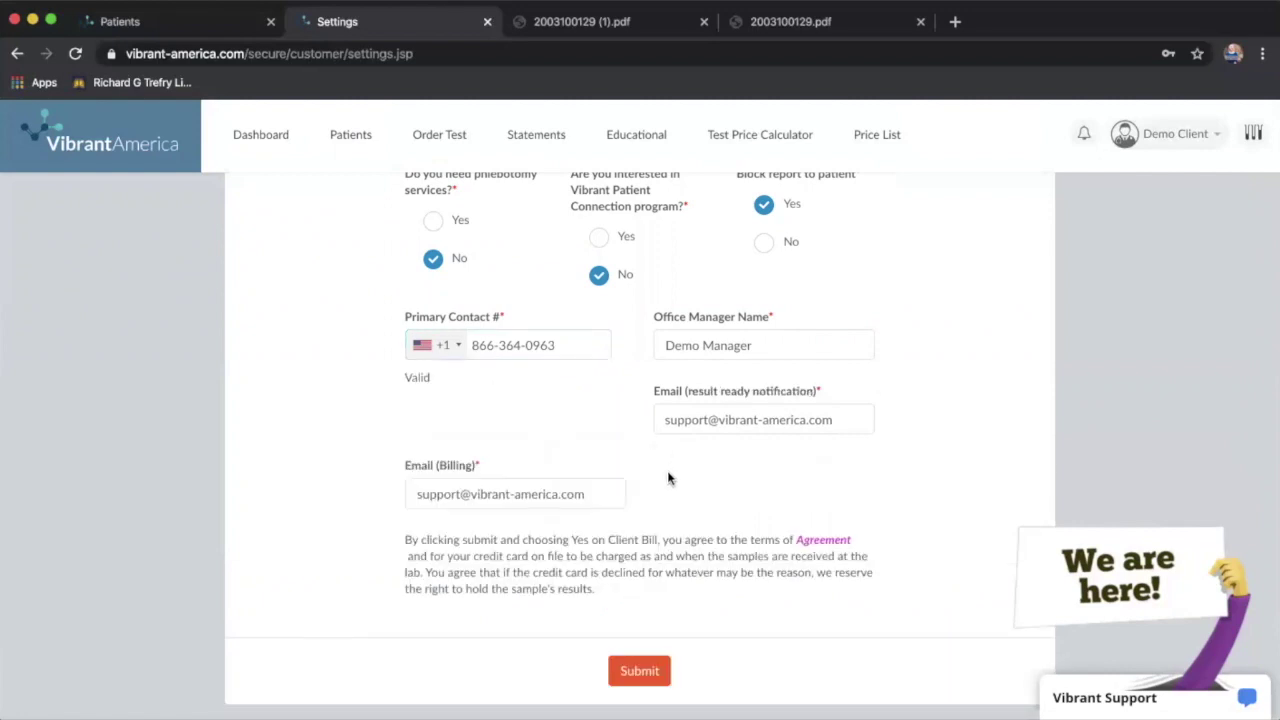
pyautogui.scroll(-2, 948, 366)
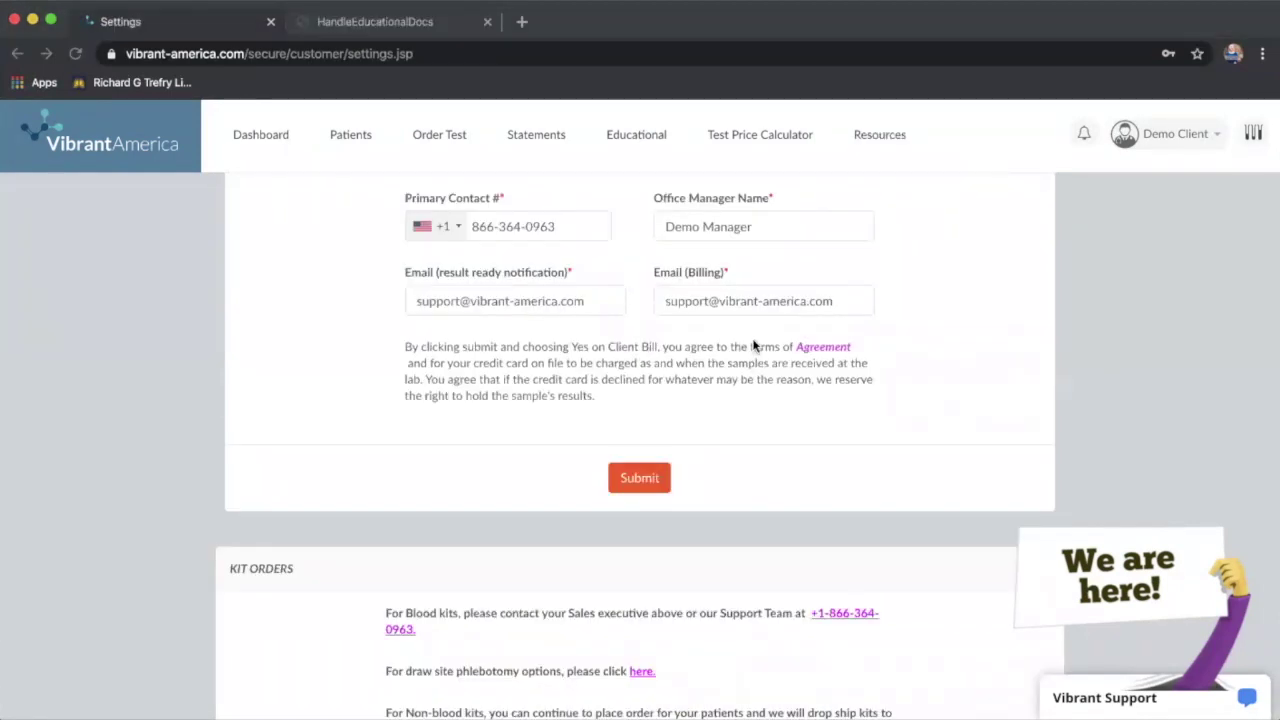
pyautogui.scroll(4, 760, 350)
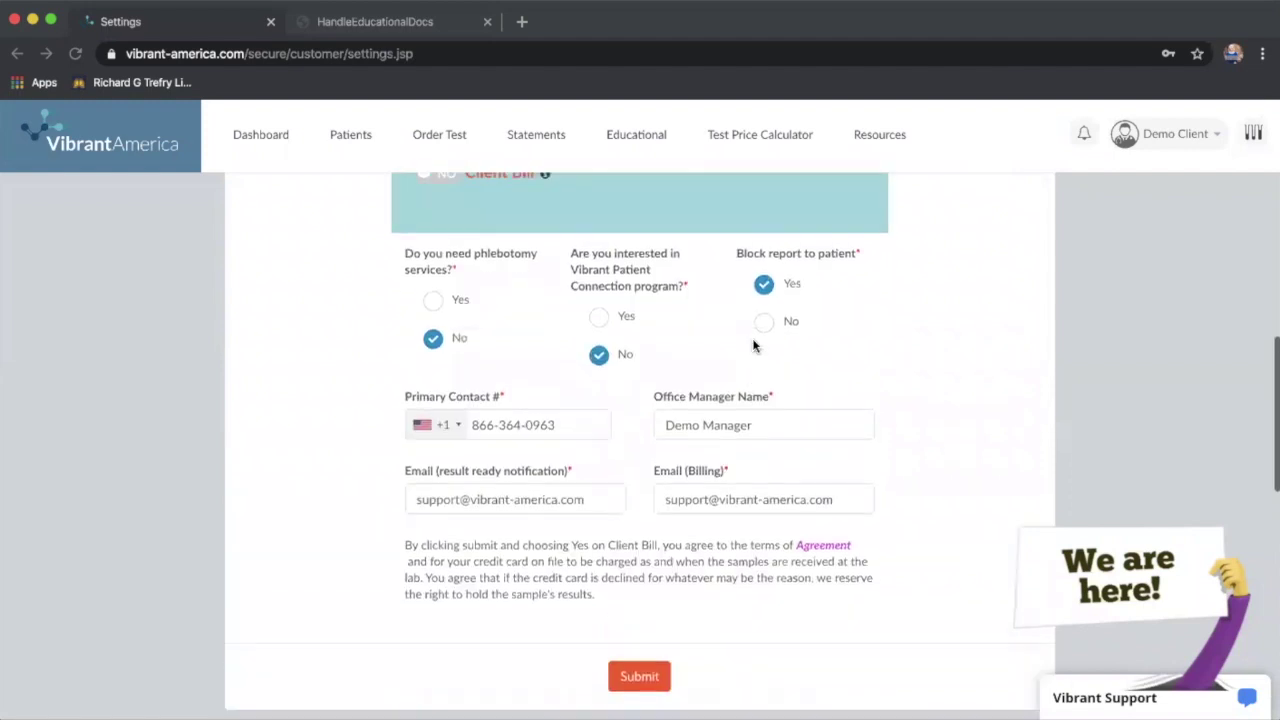
pyautogui.scroll(-3, 790, 380)
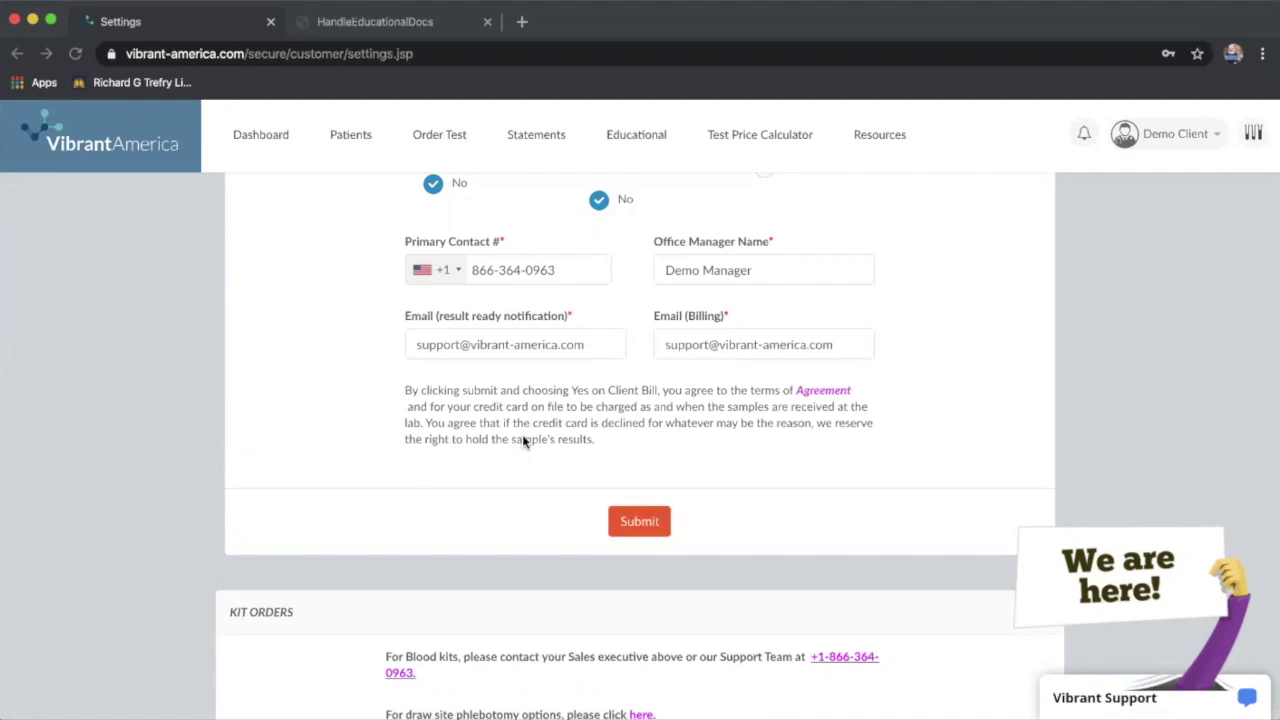
pyautogui.click(823, 392)
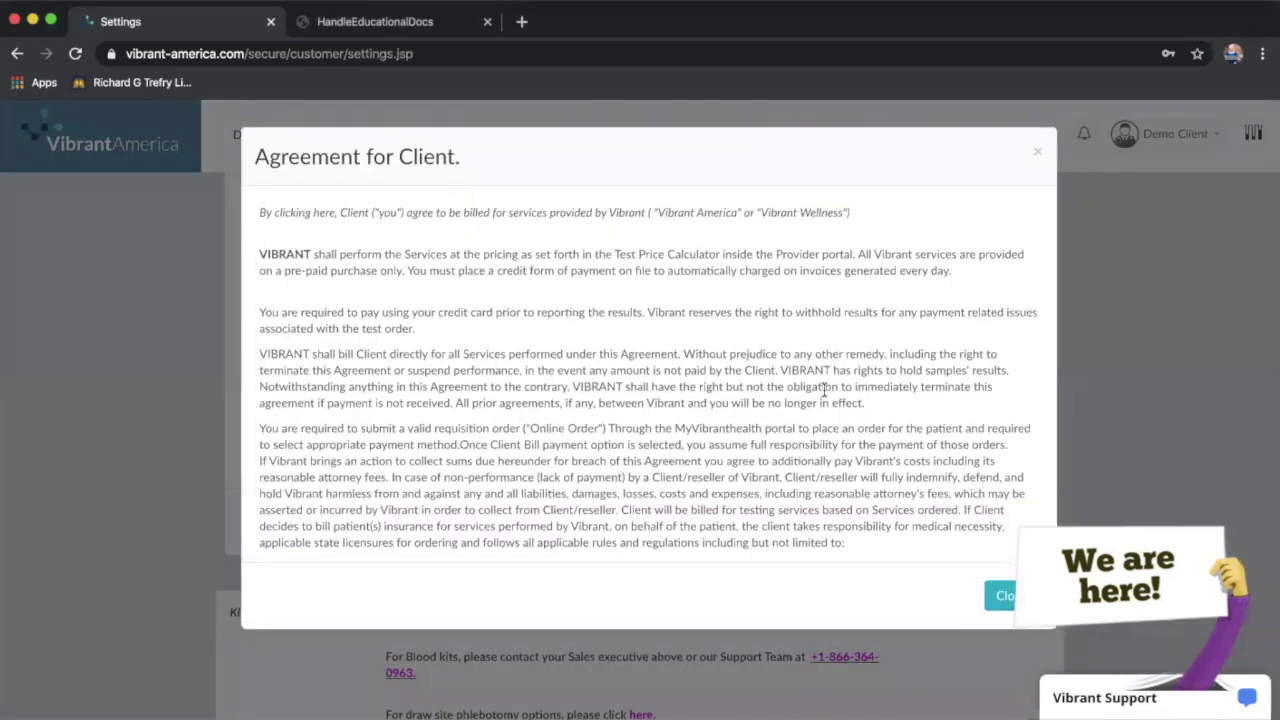
# - Dismiss the support chat prompt and return to the Client Bill option
pyautogui.click(1257, 519)
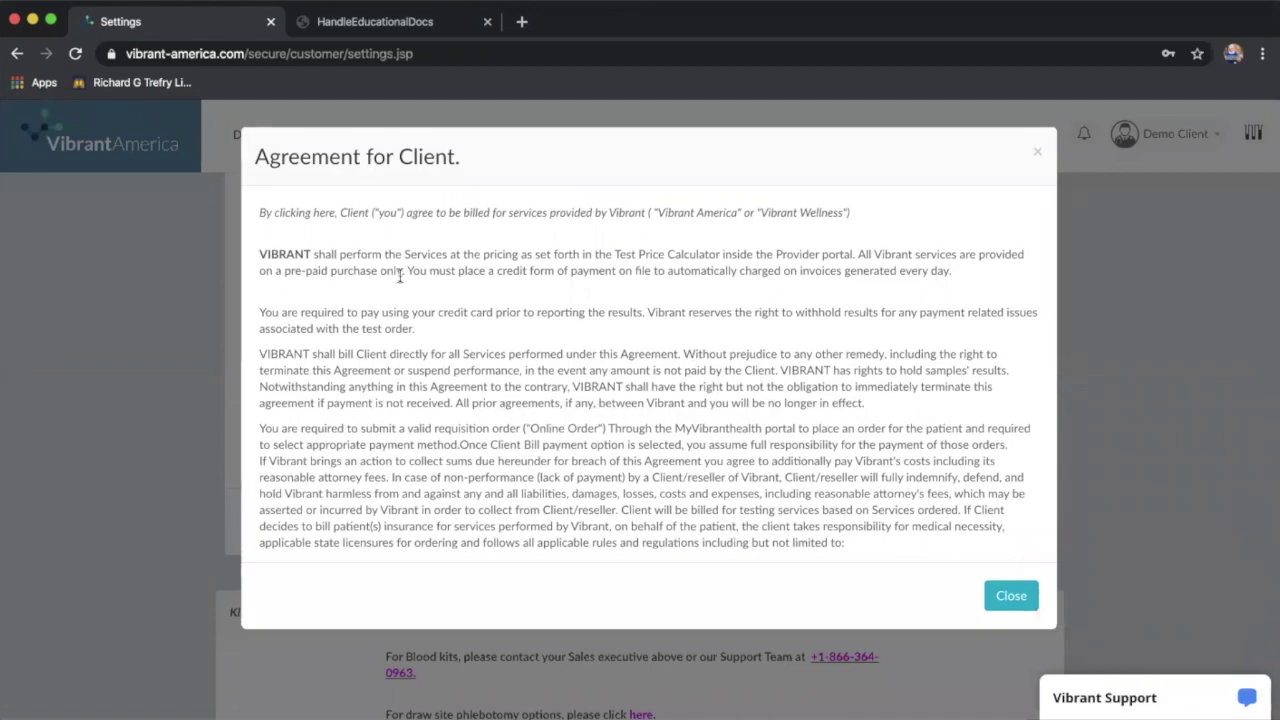
pyautogui.scroll(-1, 550, 445)
pyautogui.scroll(-6, 550, 445)
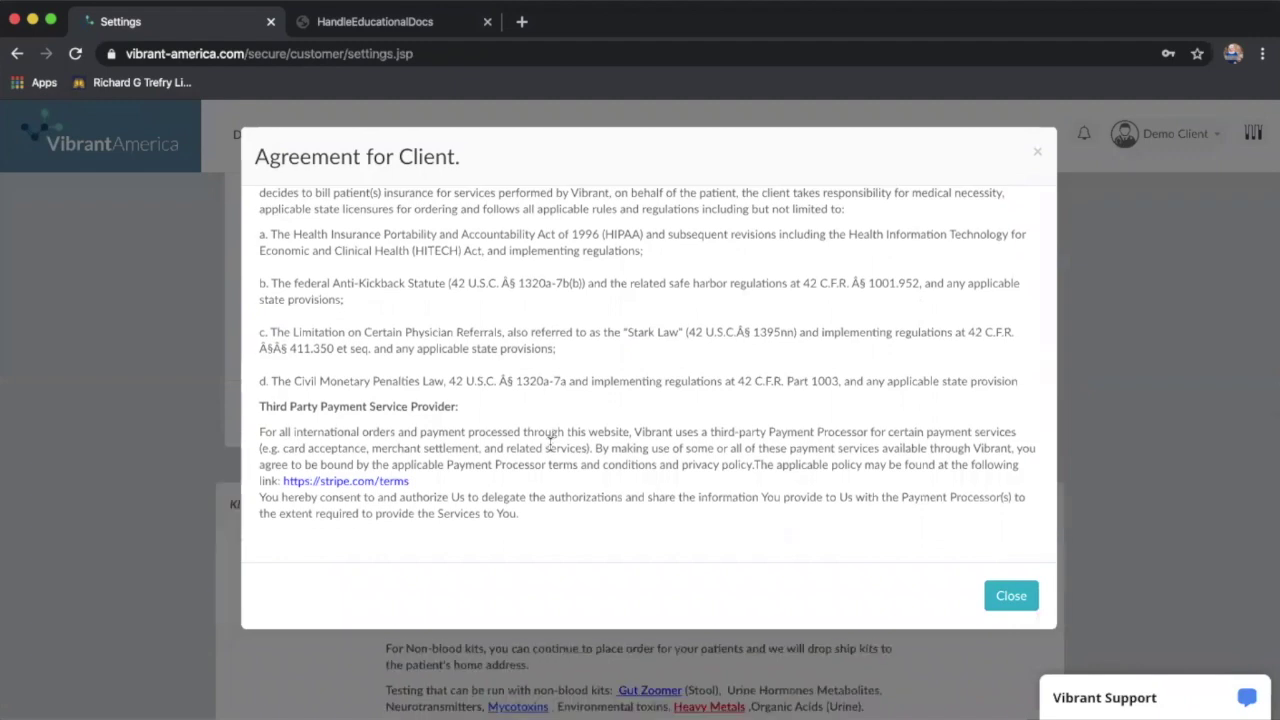
pyautogui.scroll(8, 550, 445)
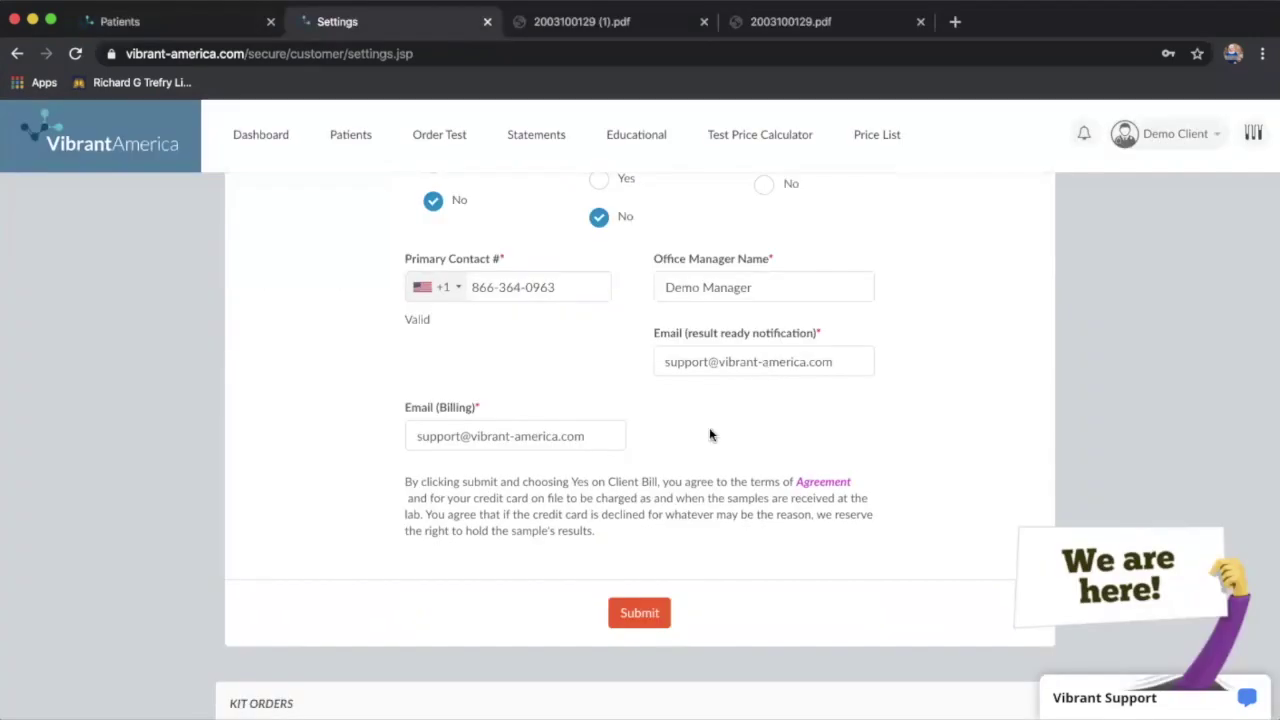
pyautogui.scroll(6, 700, 445)
# - Set Client Bill to NO and submit the additional information settings
pyautogui.click(440, 410)
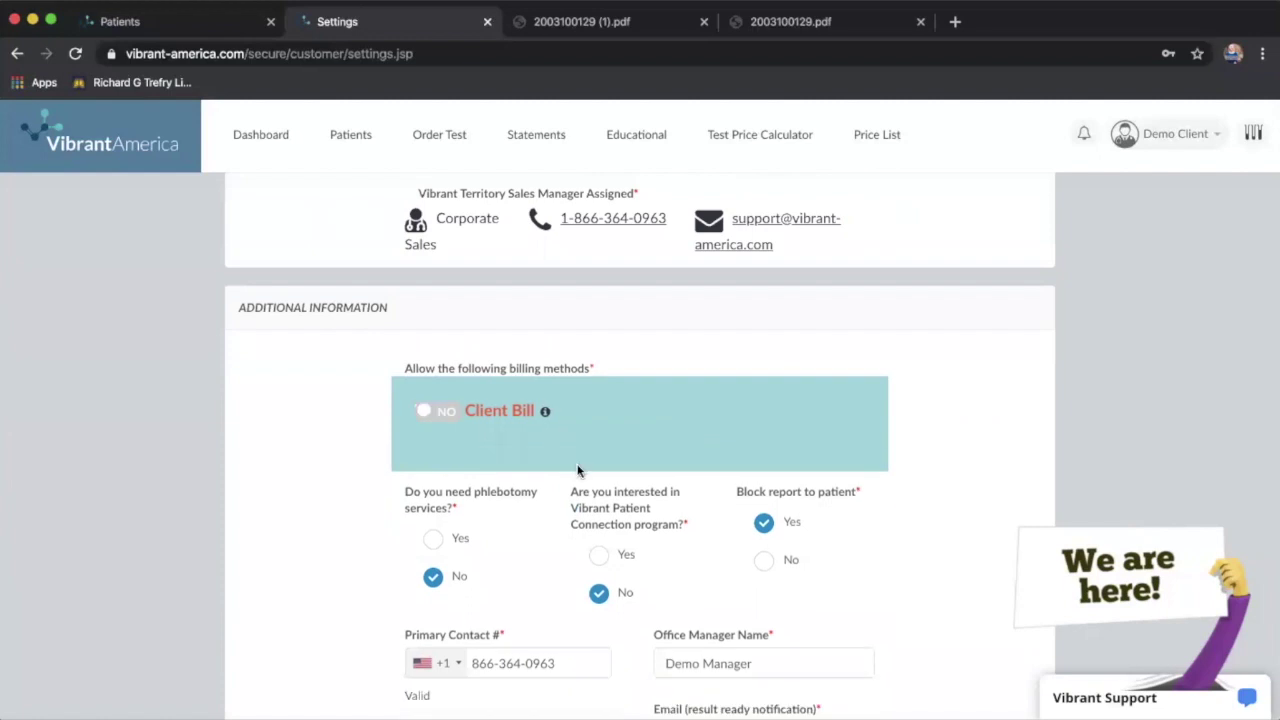
pyautogui.scroll(-5, 615, 415)
pyautogui.click(630, 423)
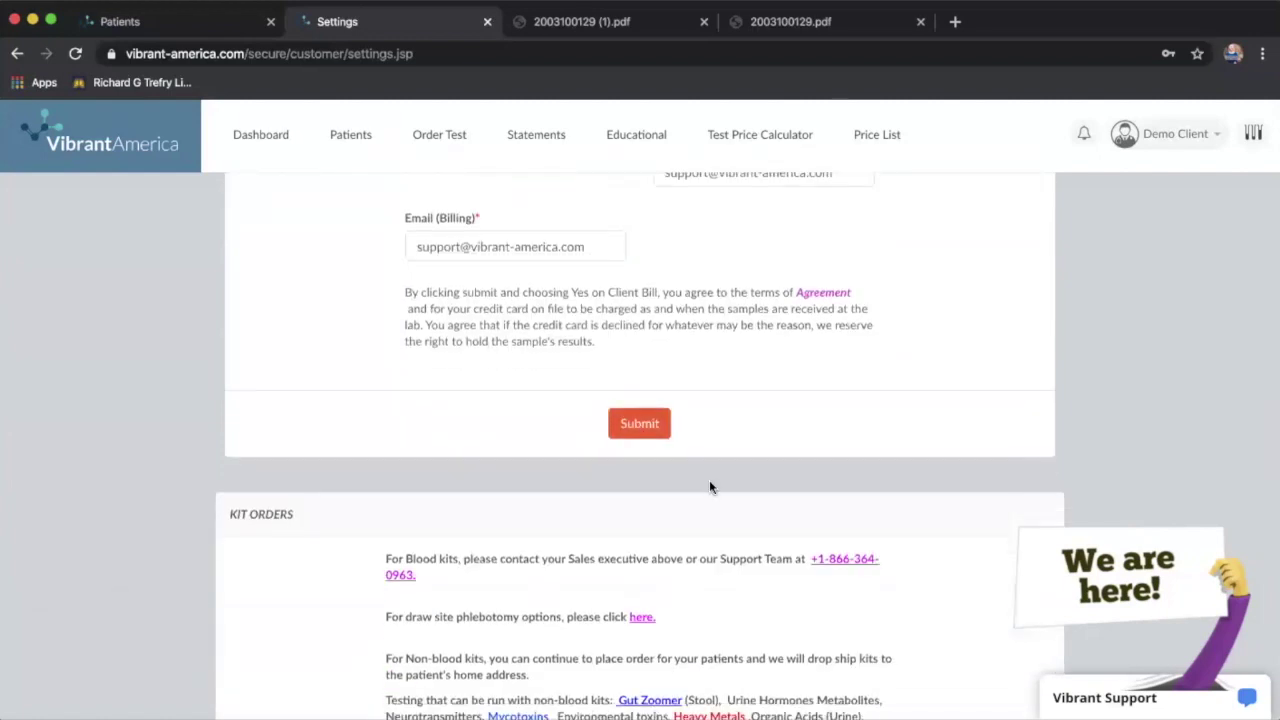
pyautogui.scroll(-3, 709, 480)
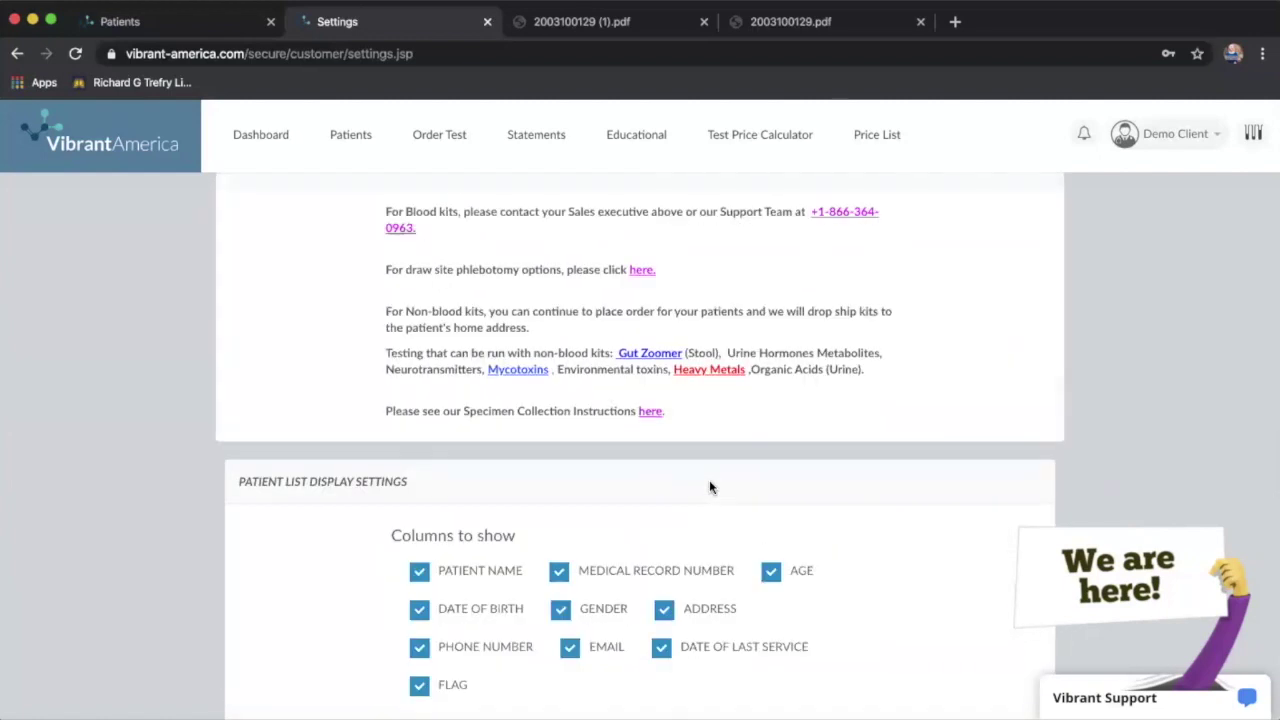
pyautogui.scroll(1, 709, 487)
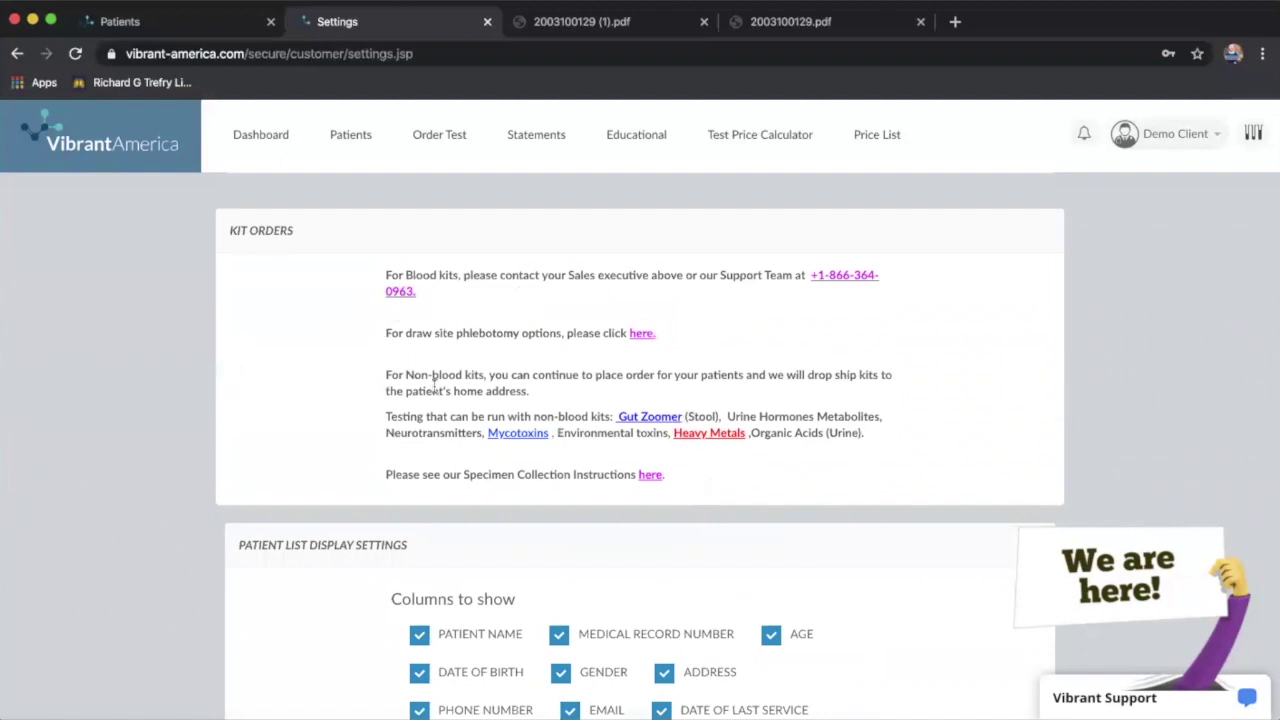
pyautogui.scroll(-1, 434, 386)
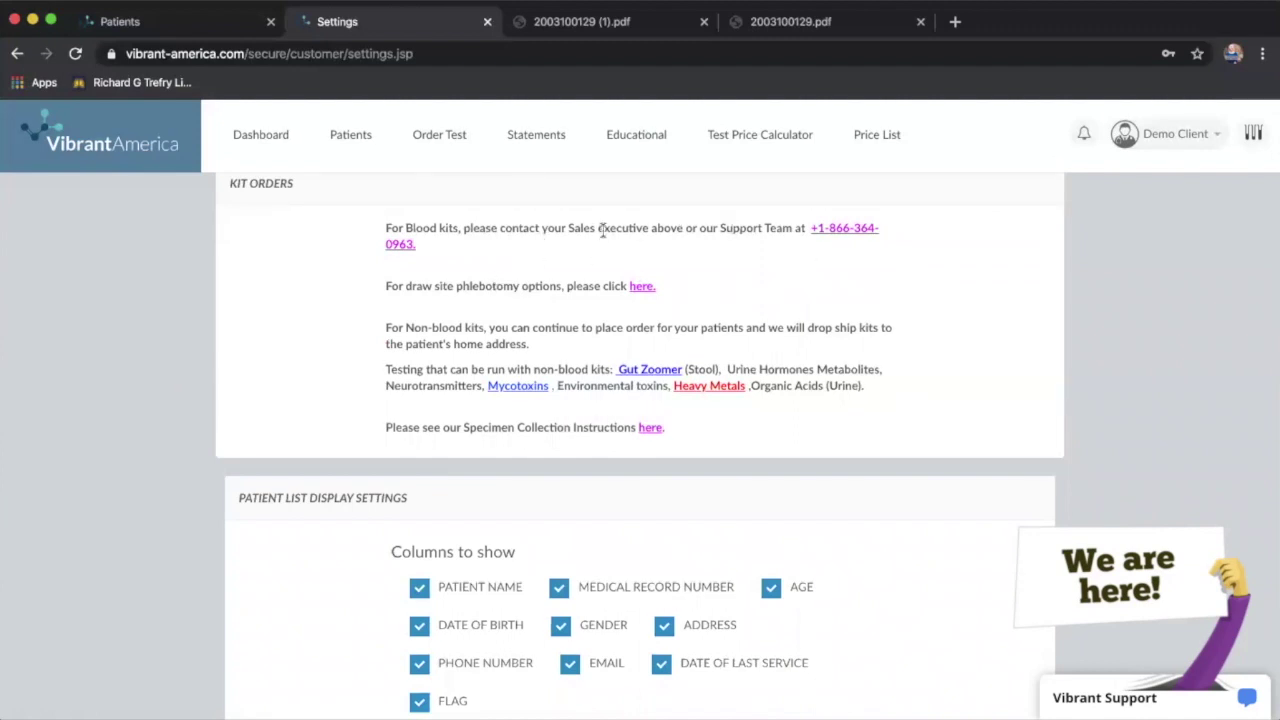
pyautogui.scroll(-1, 757, 302)
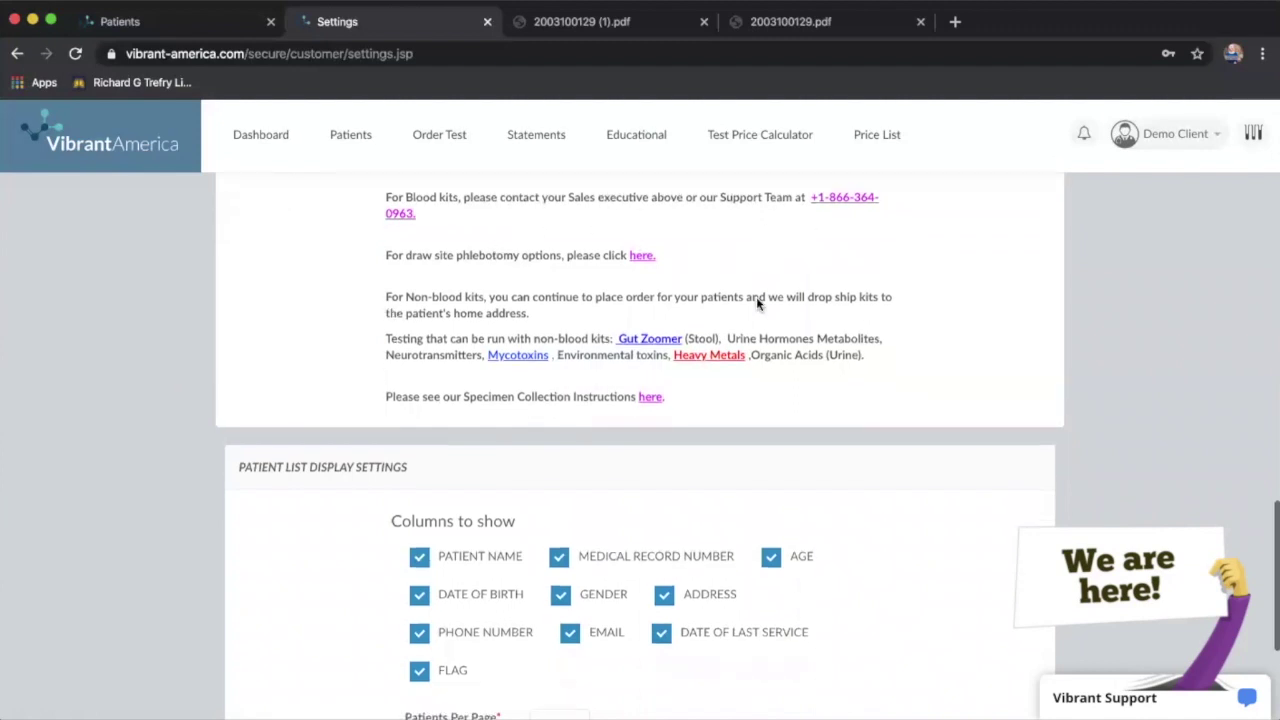
pyautogui.scroll(-2, 724, 283)
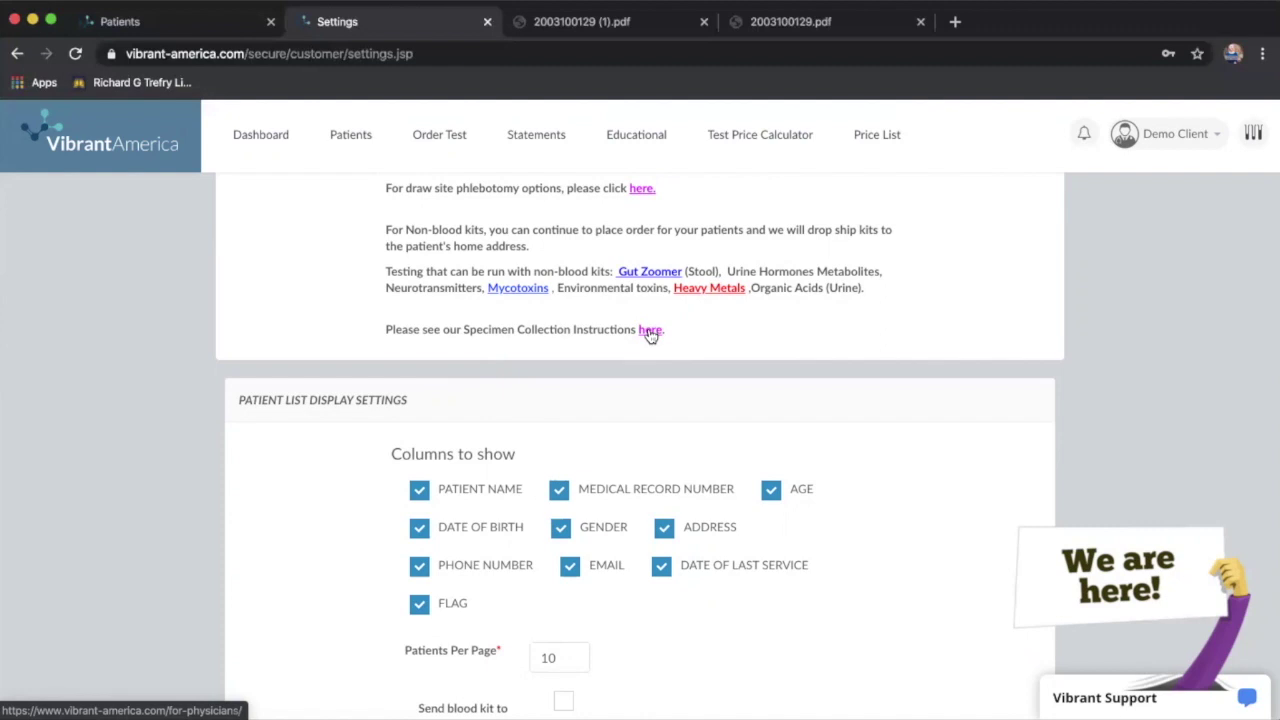
pyautogui.scroll(-3, 650, 335)
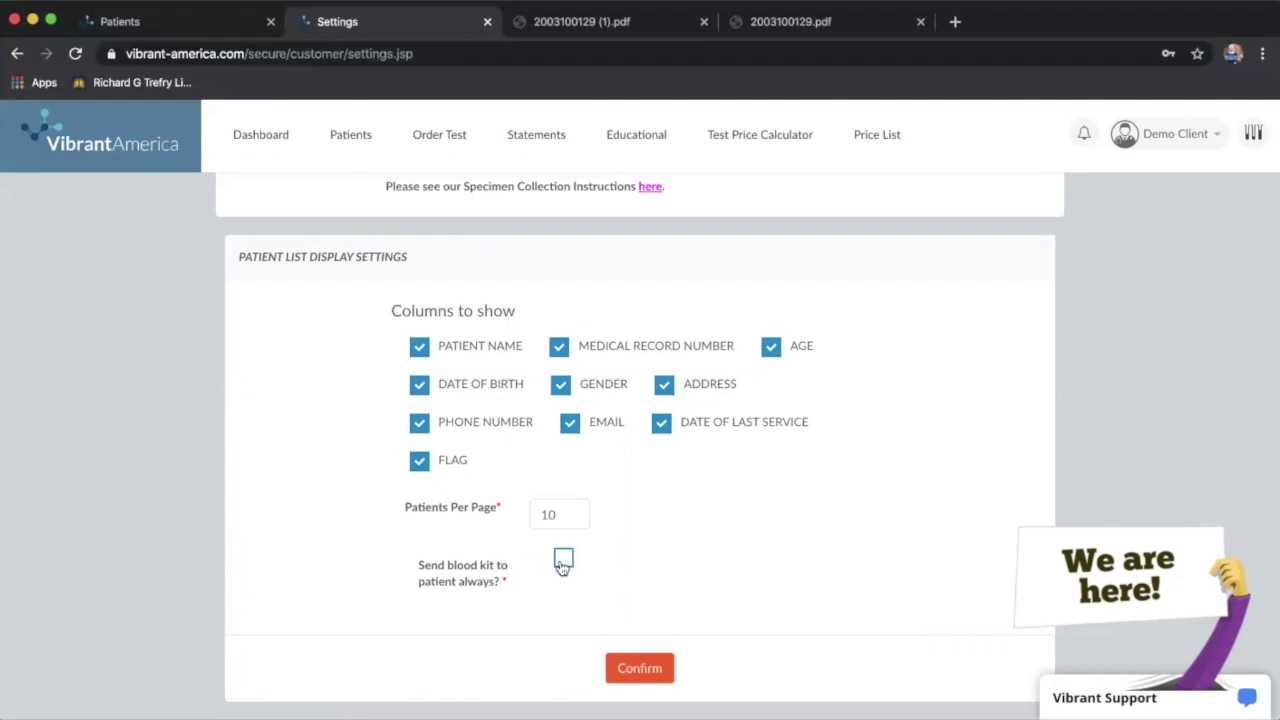
pyautogui.click(563, 559)
pyautogui.click(563, 560)
pyautogui.scroll(1, 732, 569)
pyautogui.scroll(-1, 732, 569)
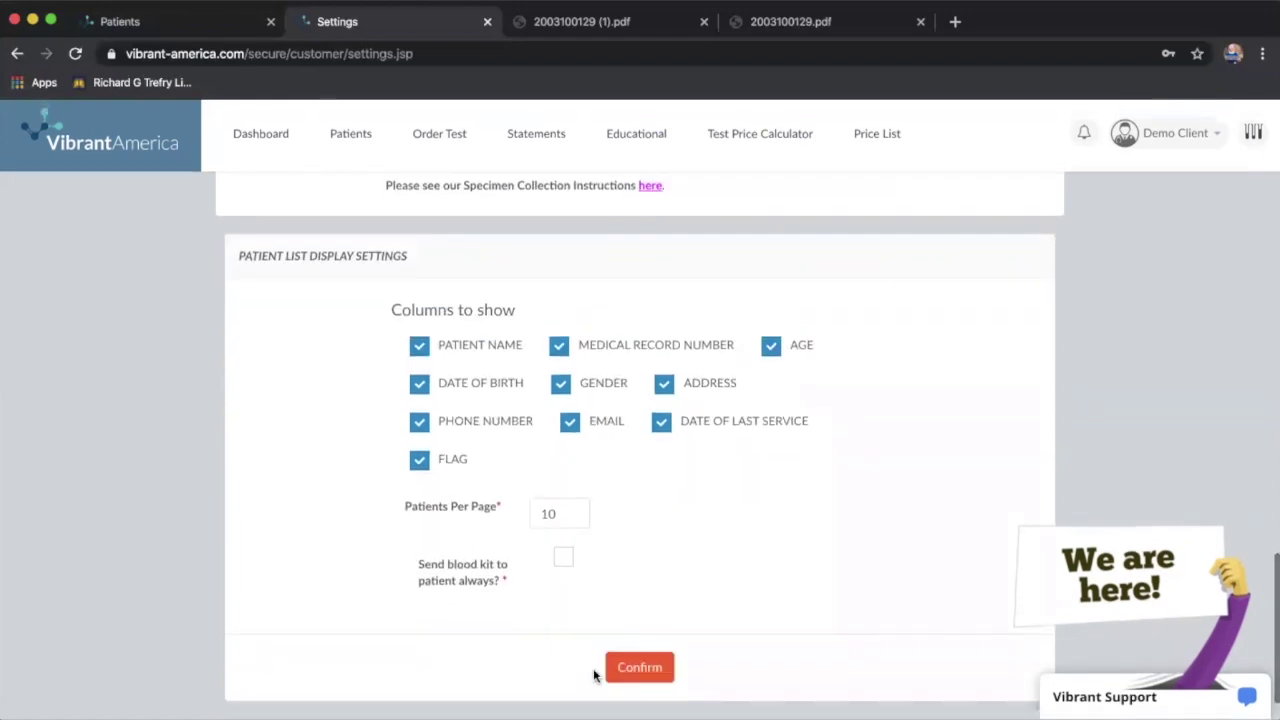
pyautogui.scroll(10, 732, 545)
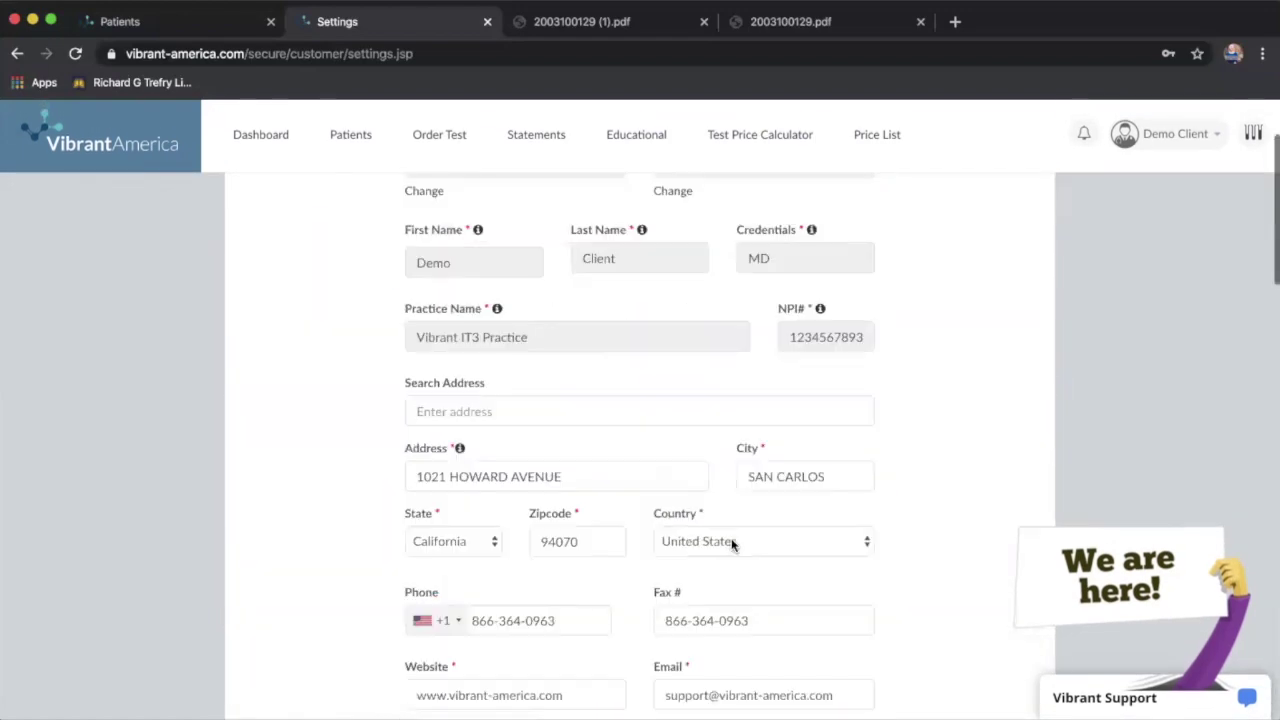
pyautogui.scroll(3, 731, 543)
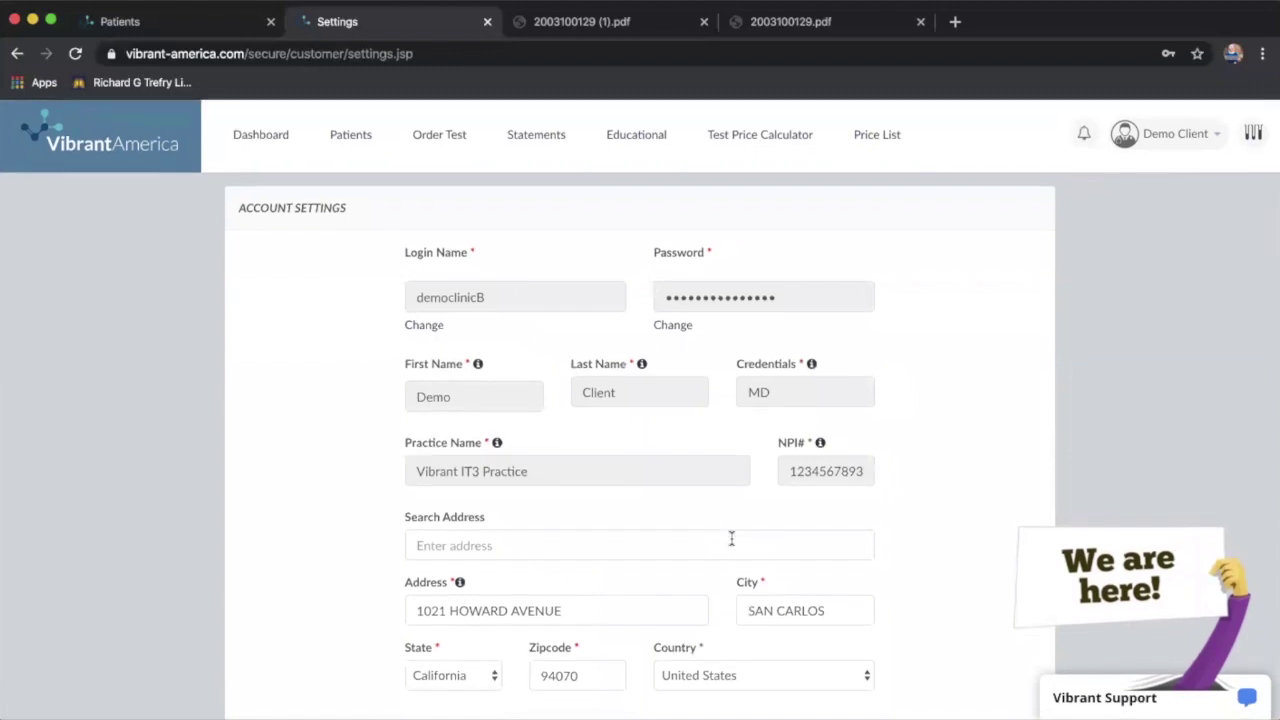
pyautogui.scroll(-10, 731, 540)
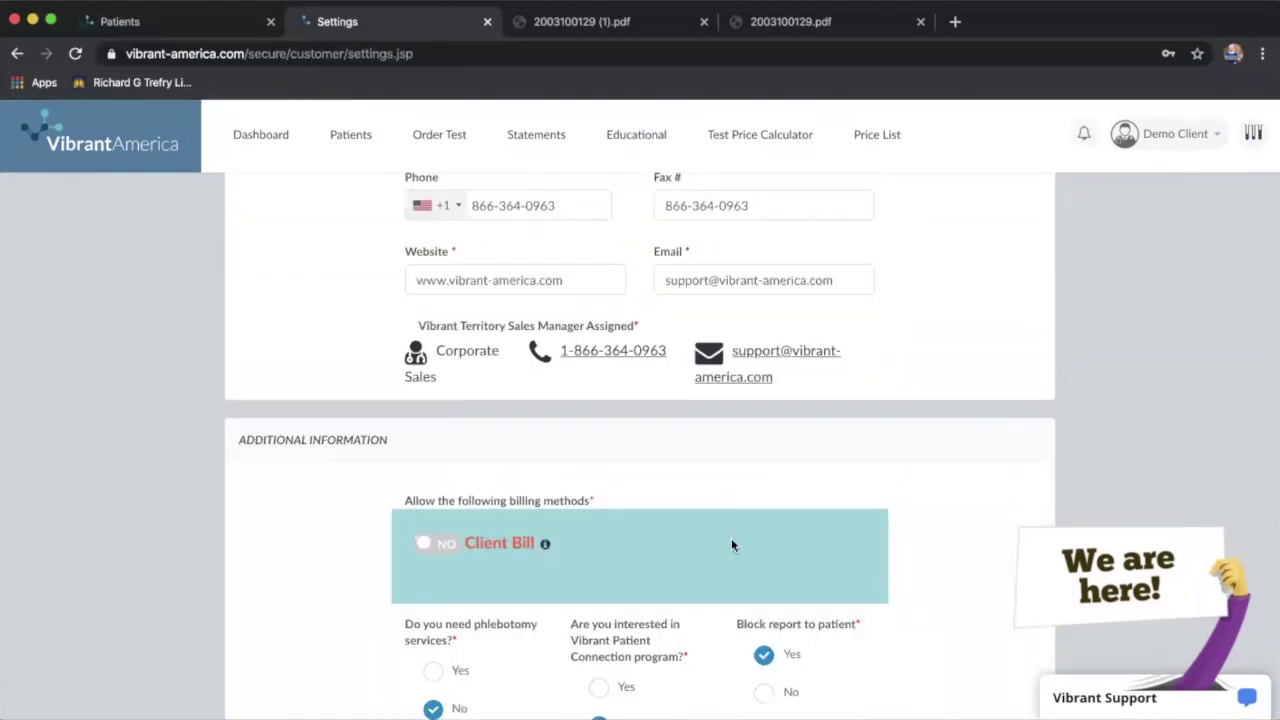